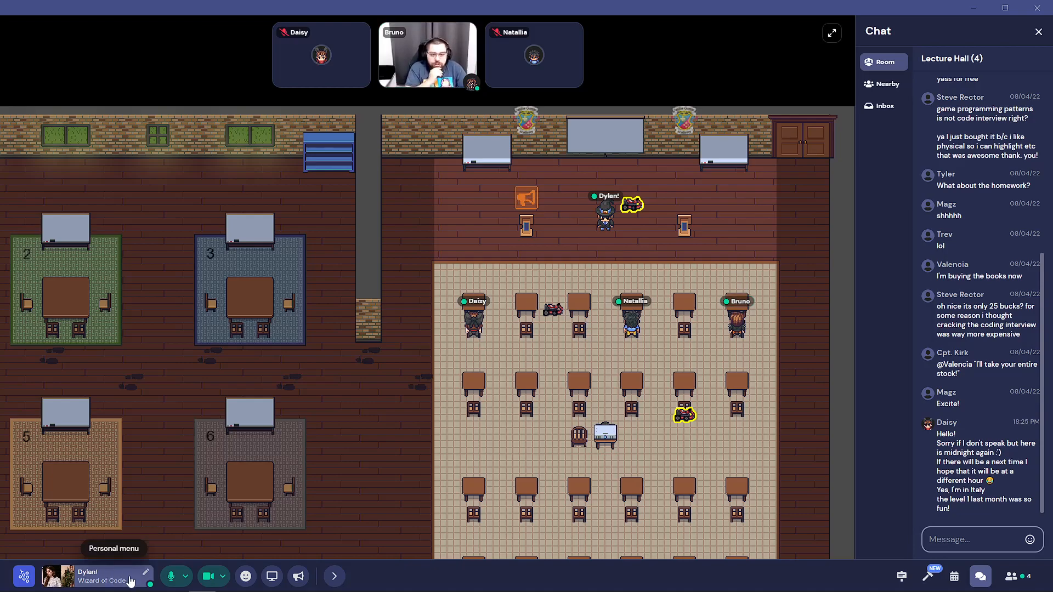
click(185, 577)
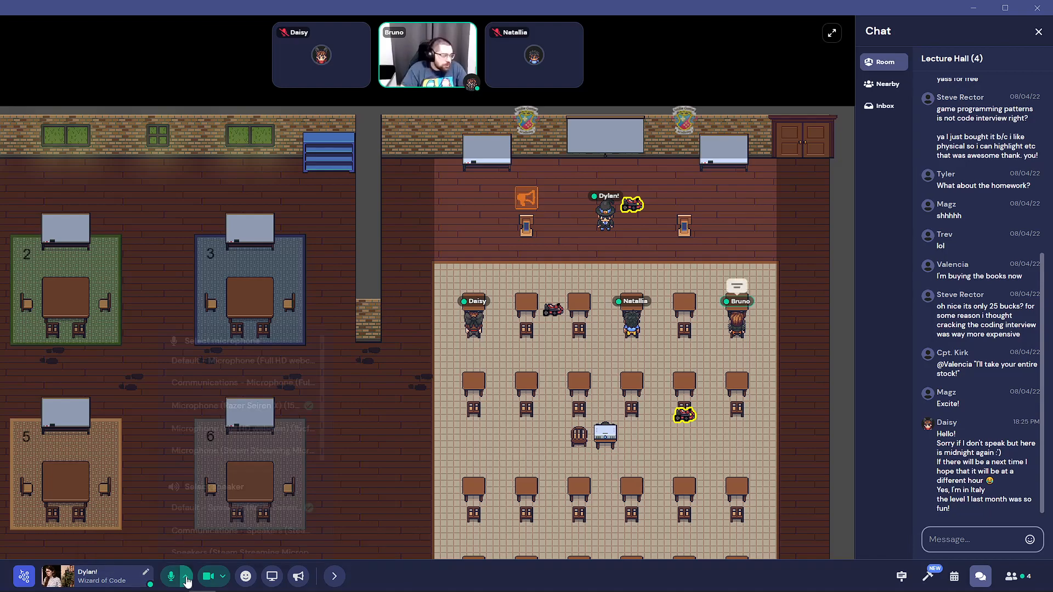
click(227, 578)
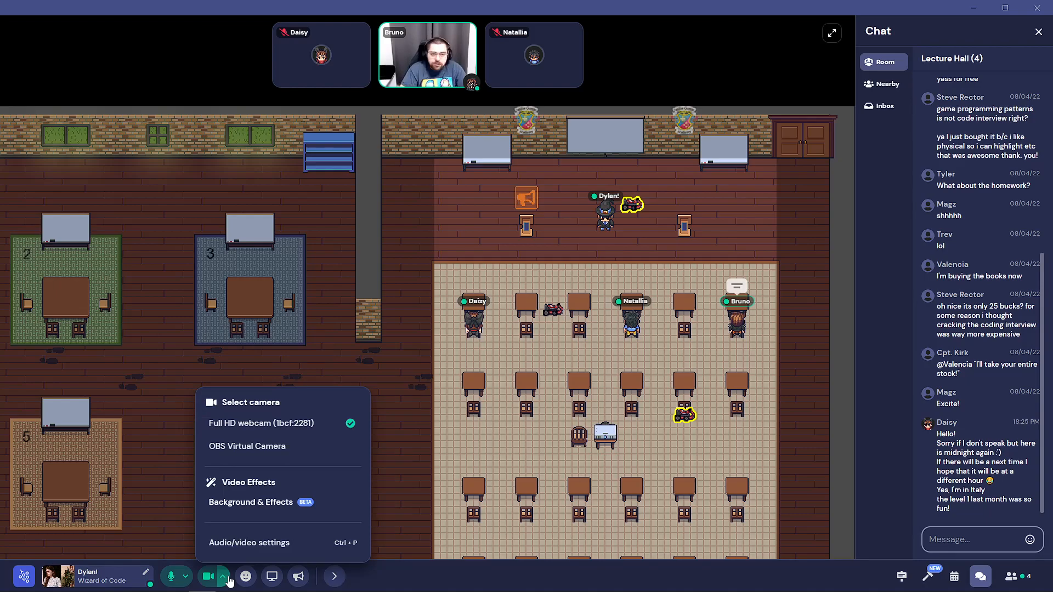
click(229, 581)
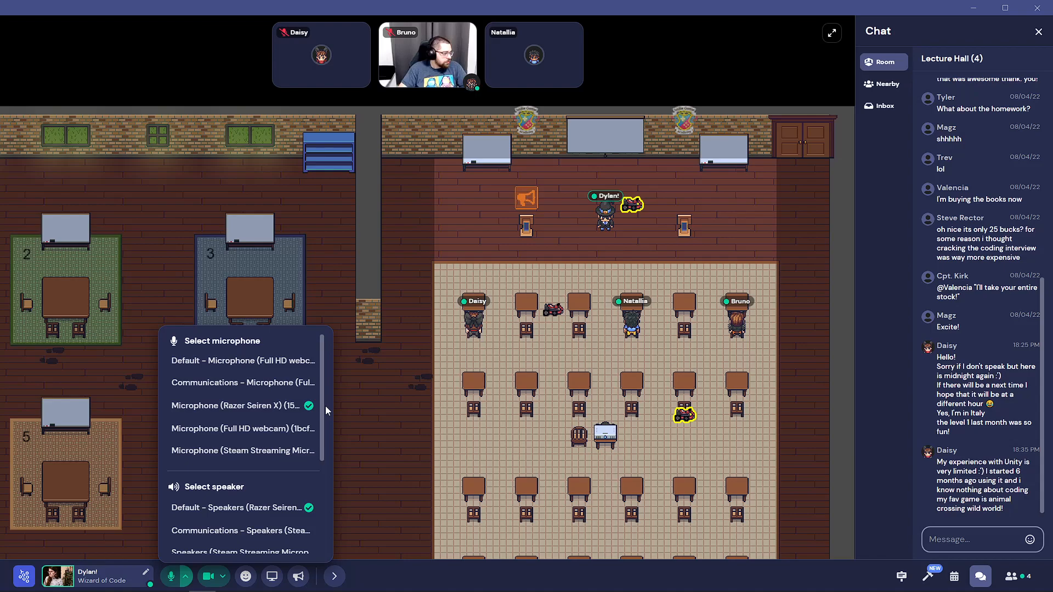
click(357, 408)
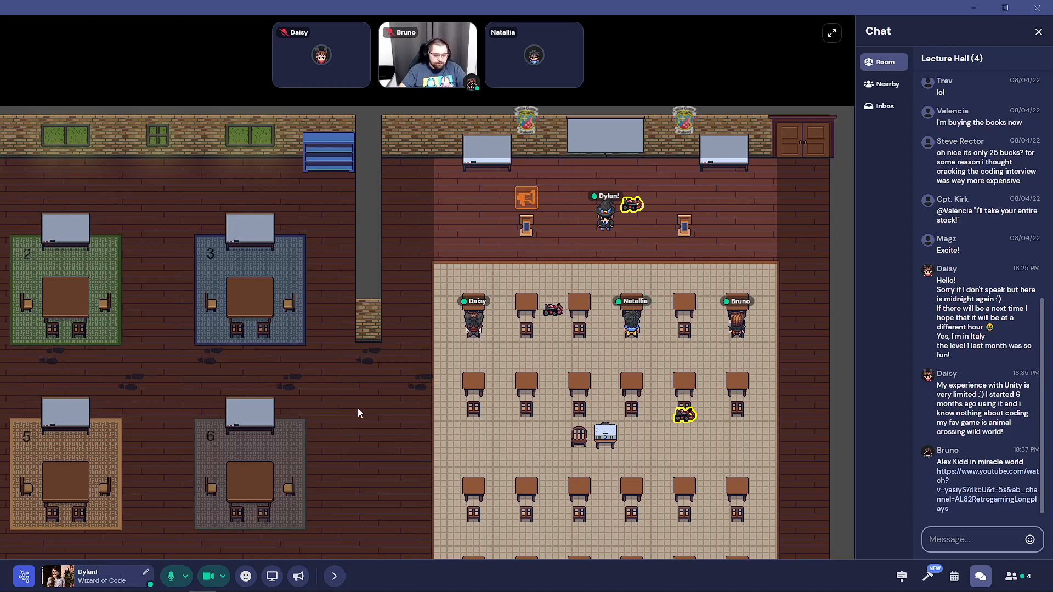
click(960, 477)
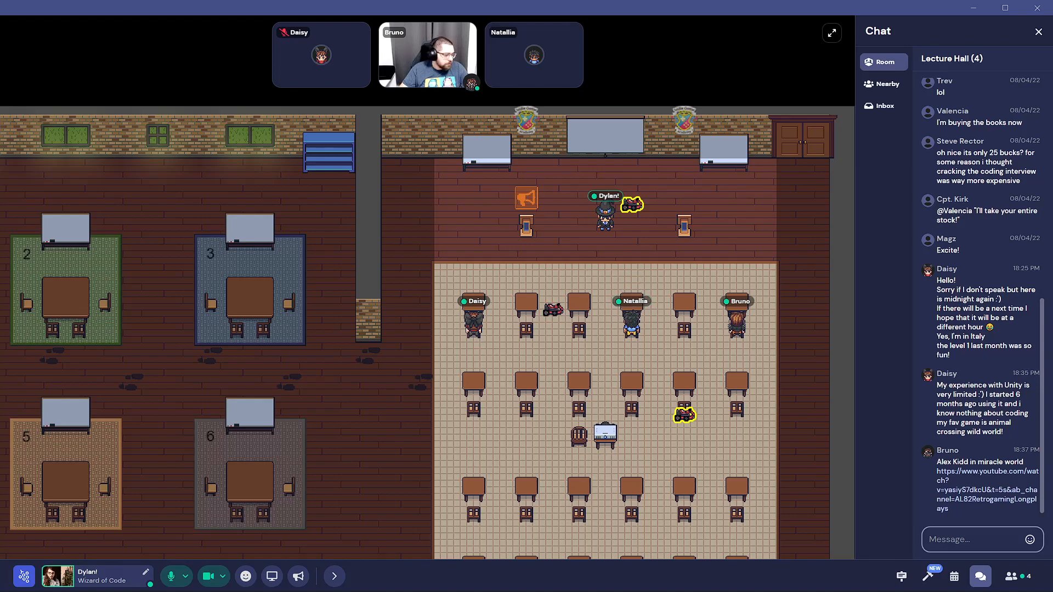
- Start sharing the screen, then switch to Unity Hub and restore it as a medium-sized floating window
click(271, 576)
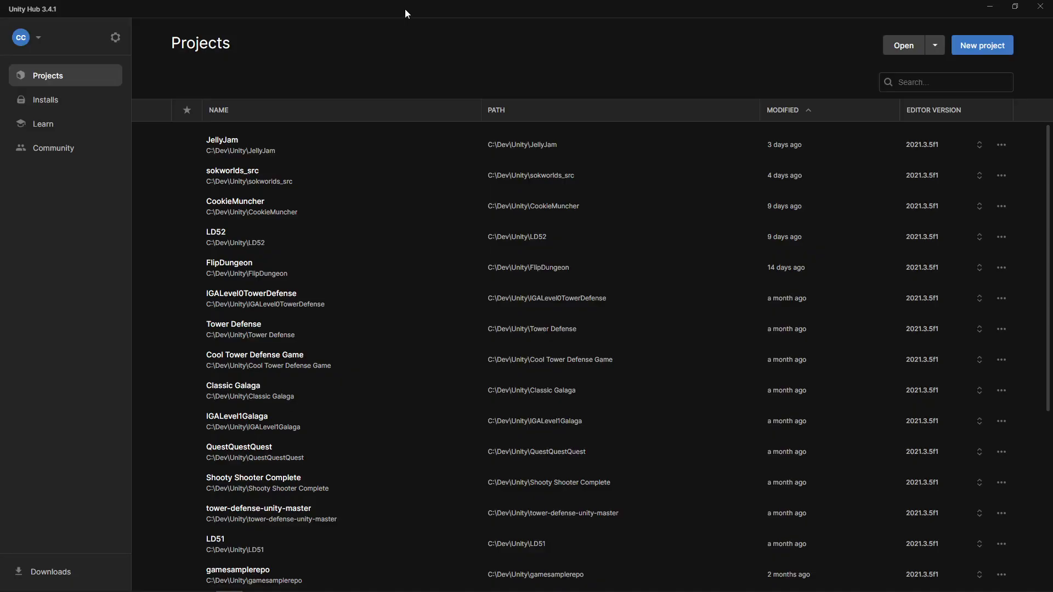
double_click(497, 17)
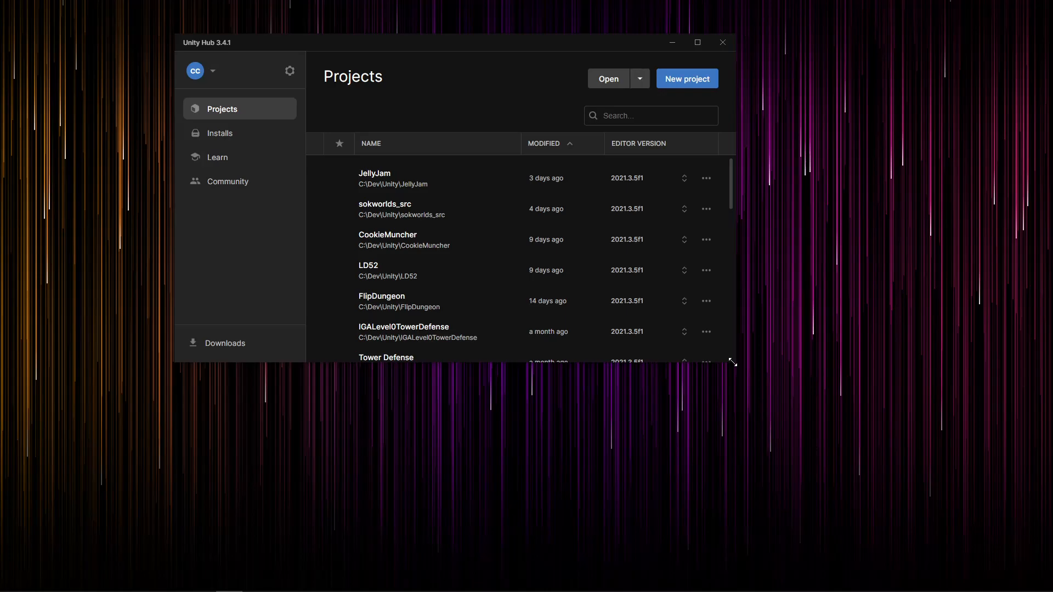
drag(732, 362, 851, 451)
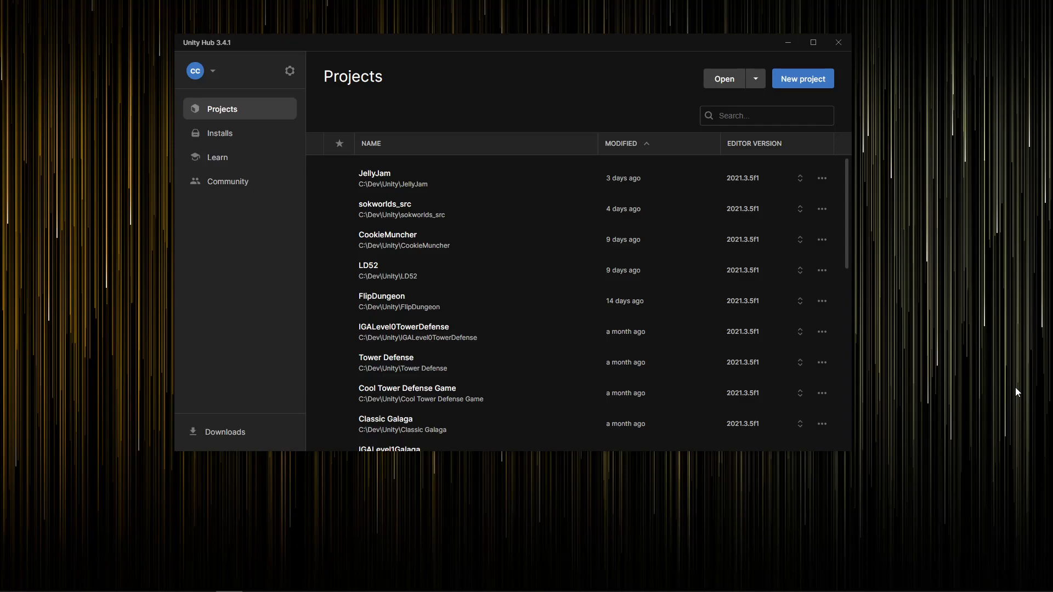
- Check the installed editor versions and create a 2D Core project named Flappy Bird in C:\Dev\Unity with editor 2021.3.5f1
click(209, 134)
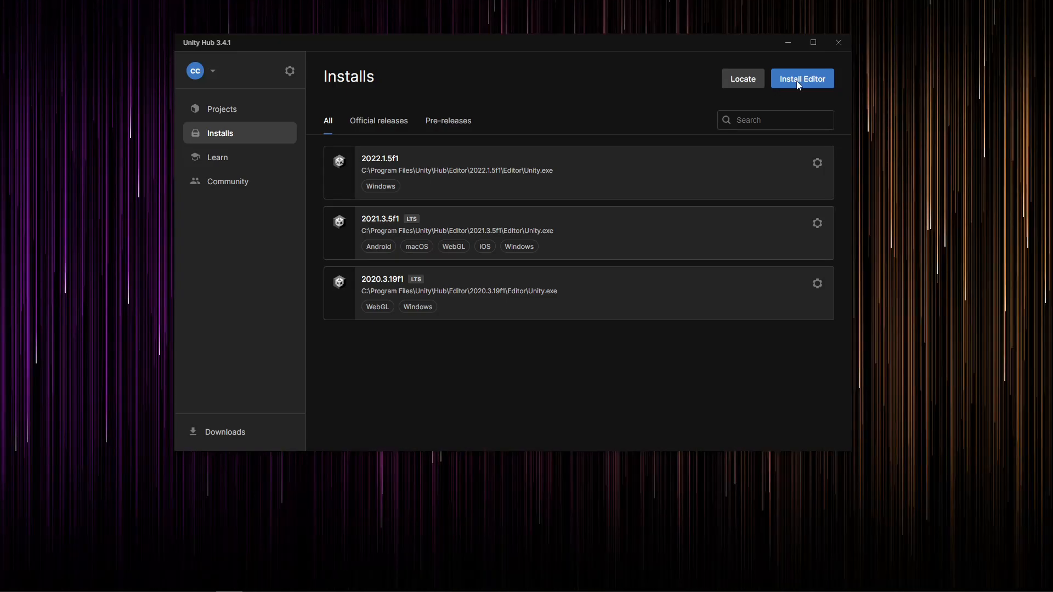
click(222, 112)
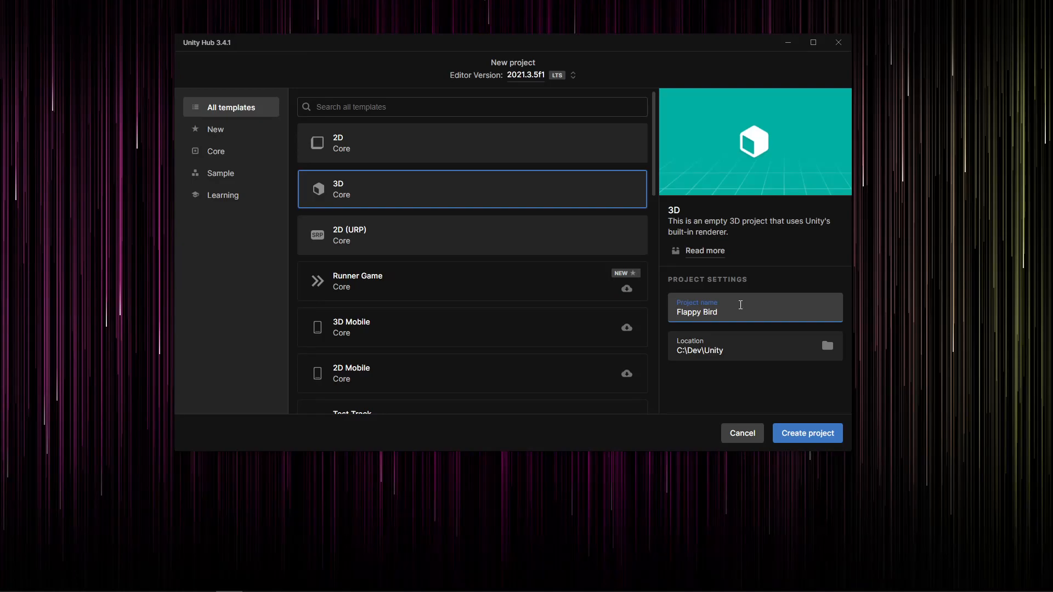
click(322, 137)
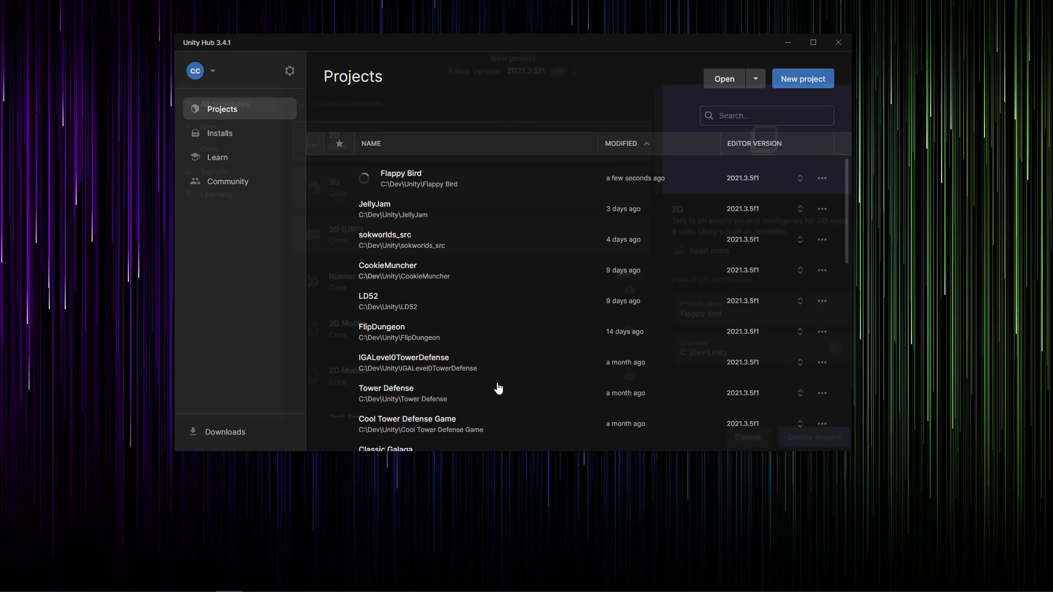
drag(420, 47, 426, 77)
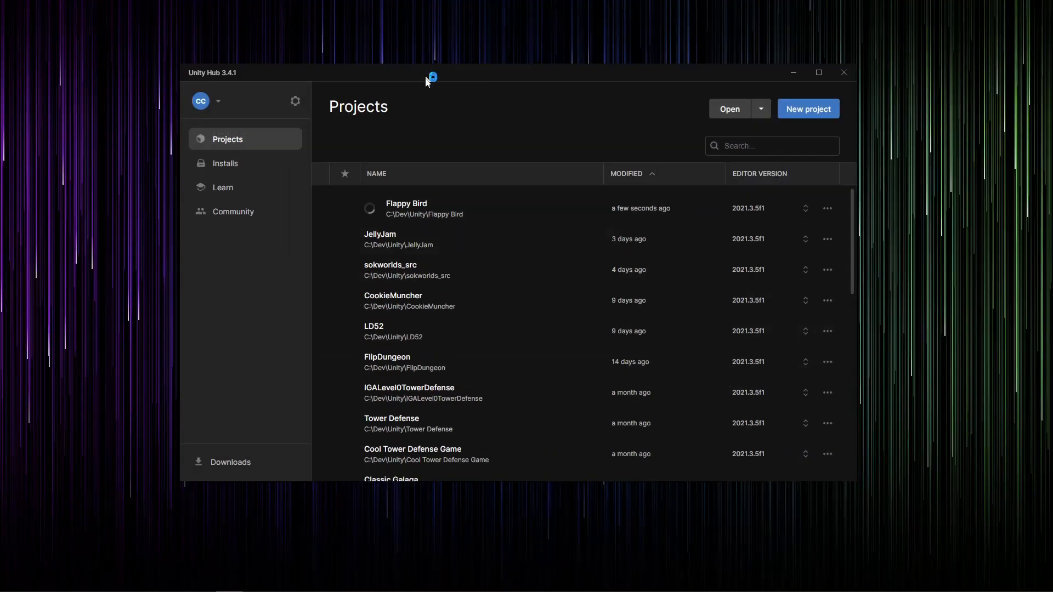
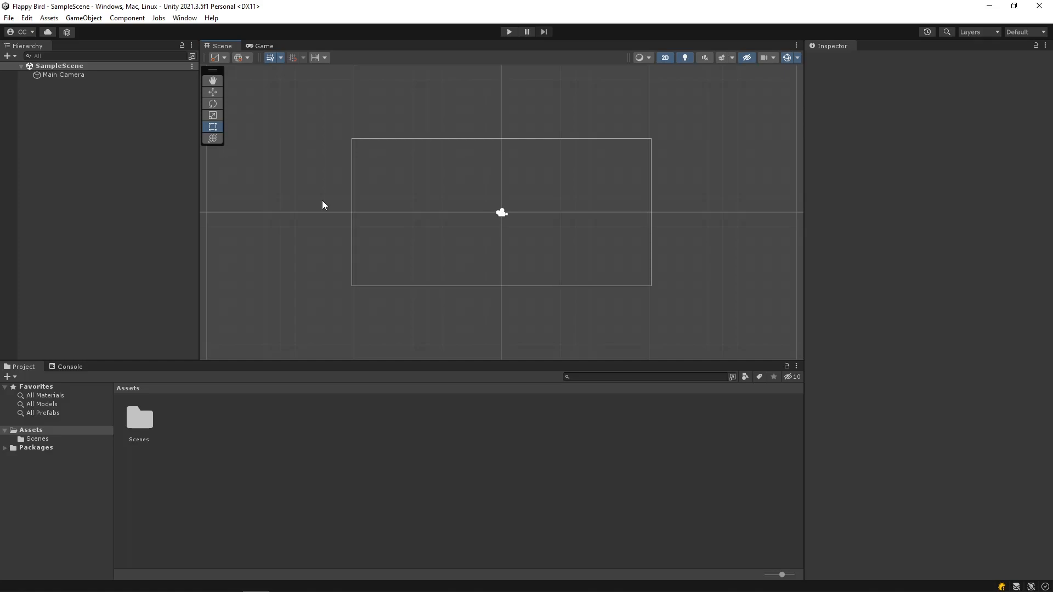
- Arrange the editor with the Game view beside the Scene view and the Console beside a Project window in One Column Layout
drag(199, 164, 196, 164)
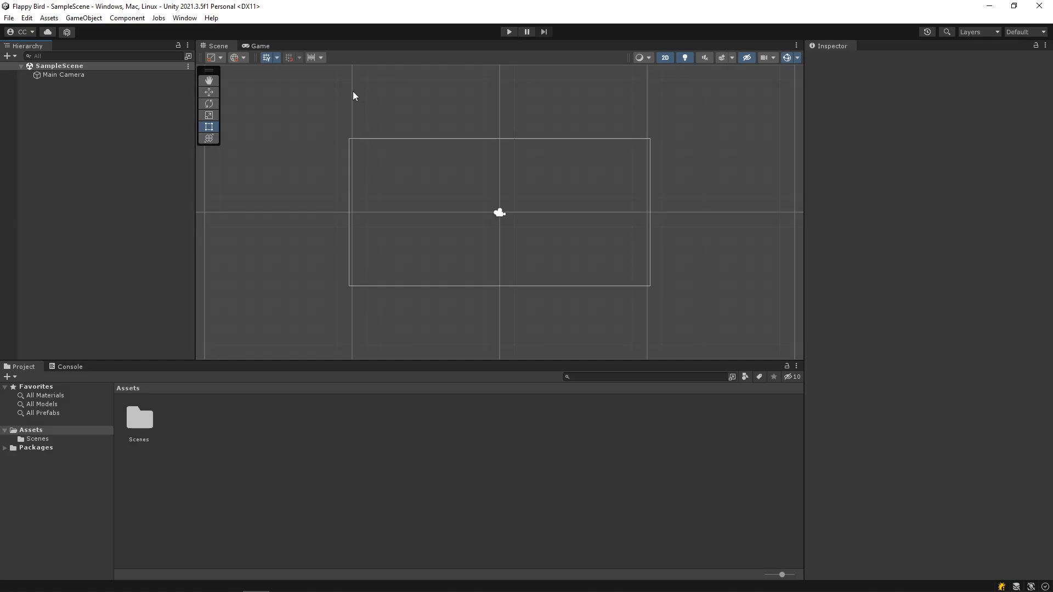
drag(260, 45, 722, 198)
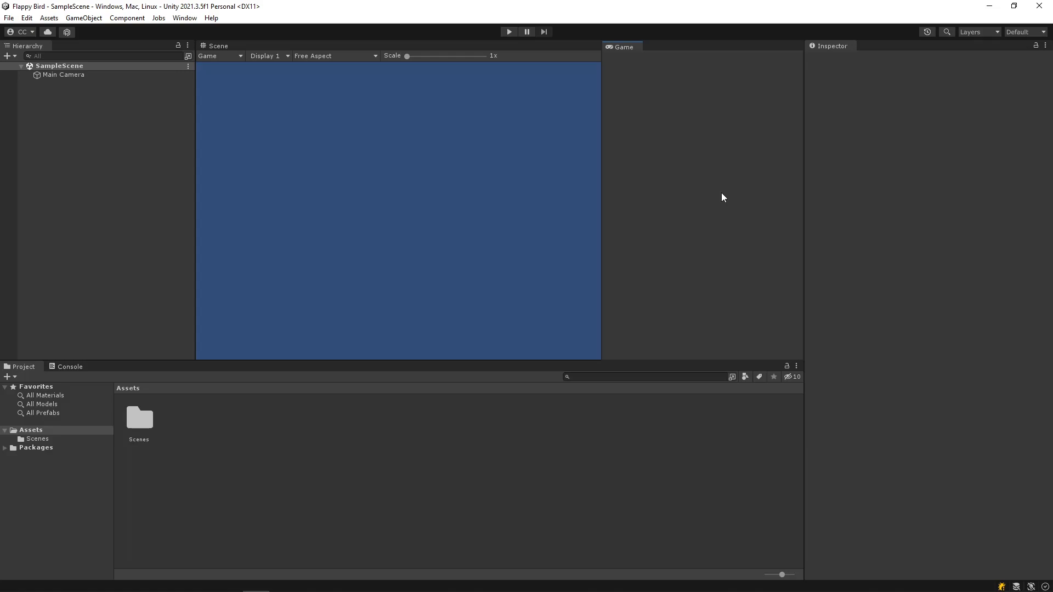
click(143, 366)
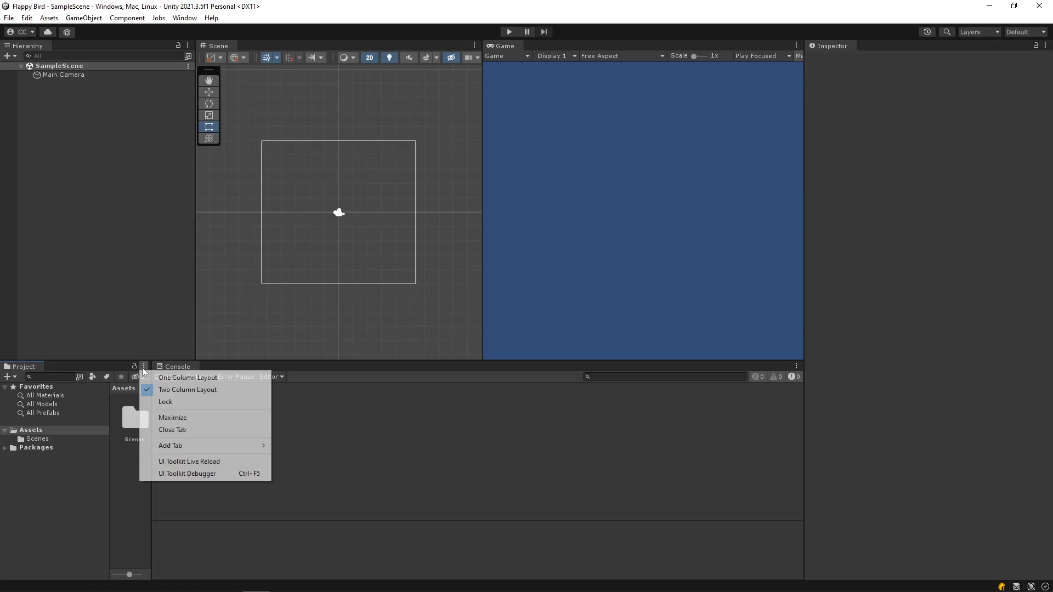
click(144, 378)
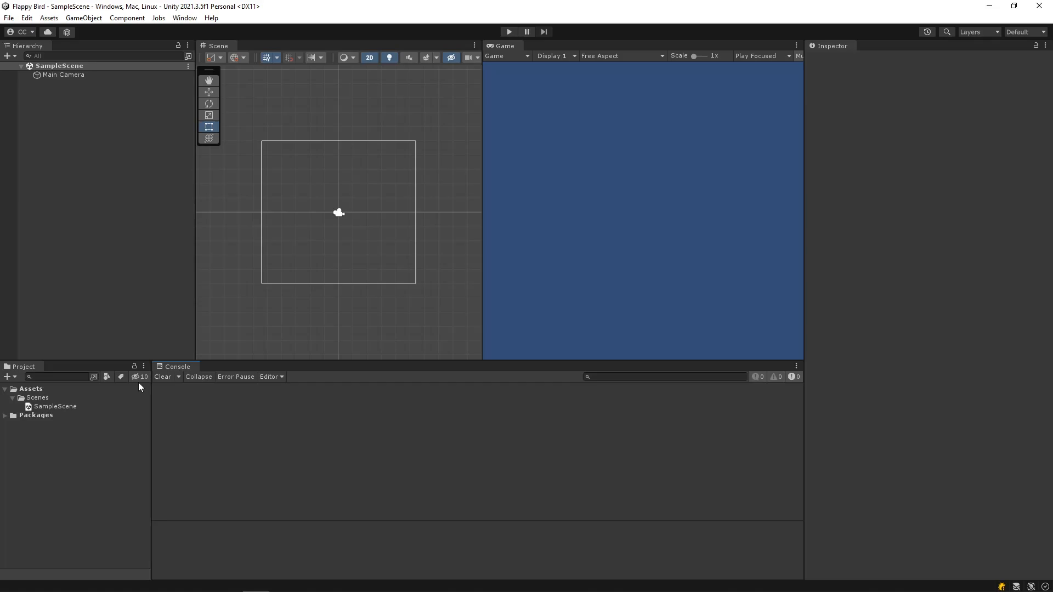
mouse_move(151, 404)
mouse_down()
mouse_move(134, 404)
mouse_move(153, 404)
mouse_up()
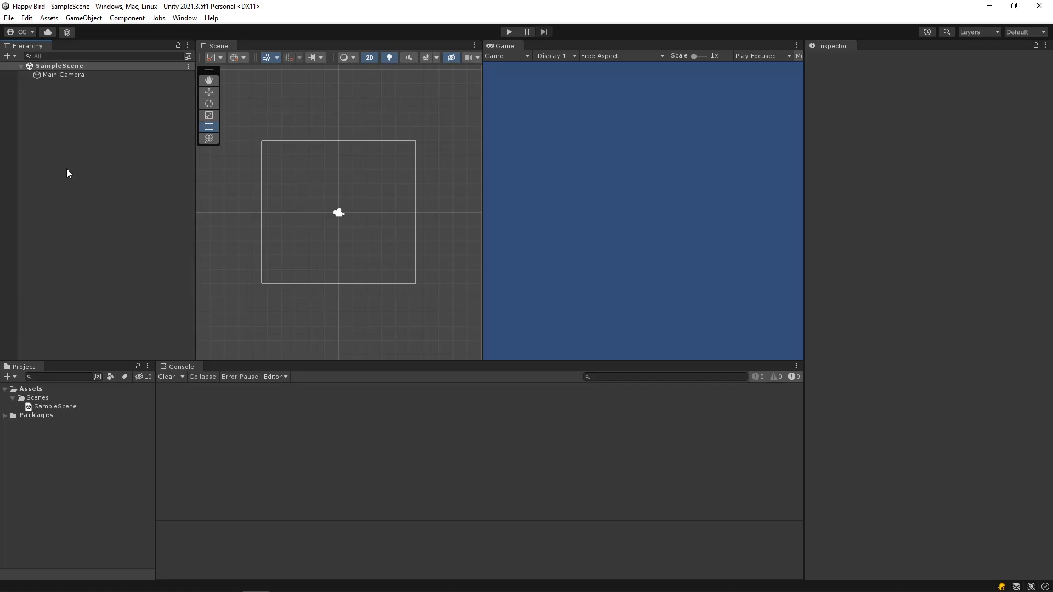
- Select the Main Camera and examine its name, Transform and Camera component properties
click(339, 212)
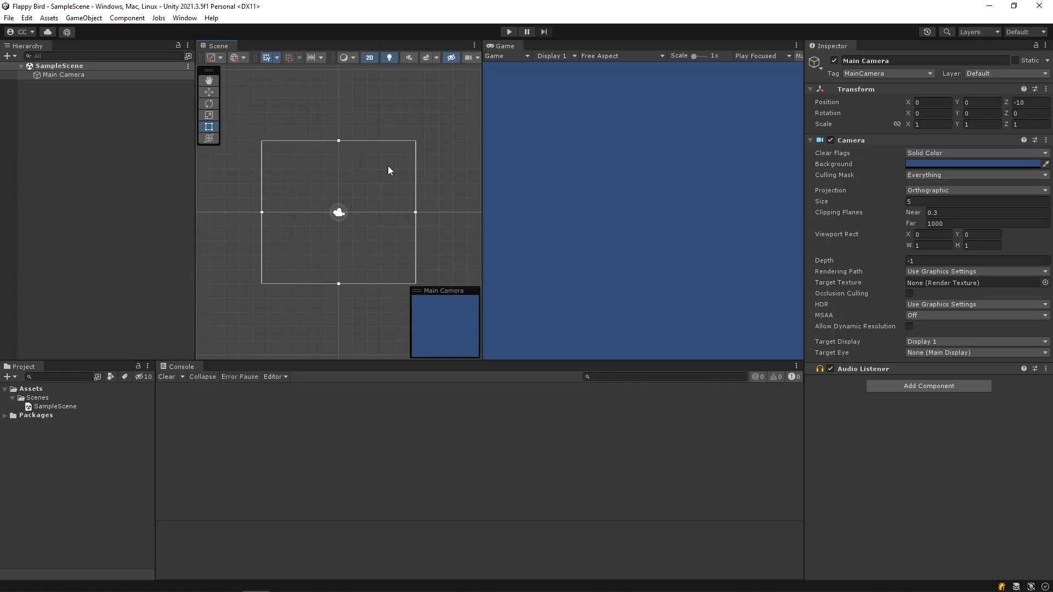
click(388, 170)
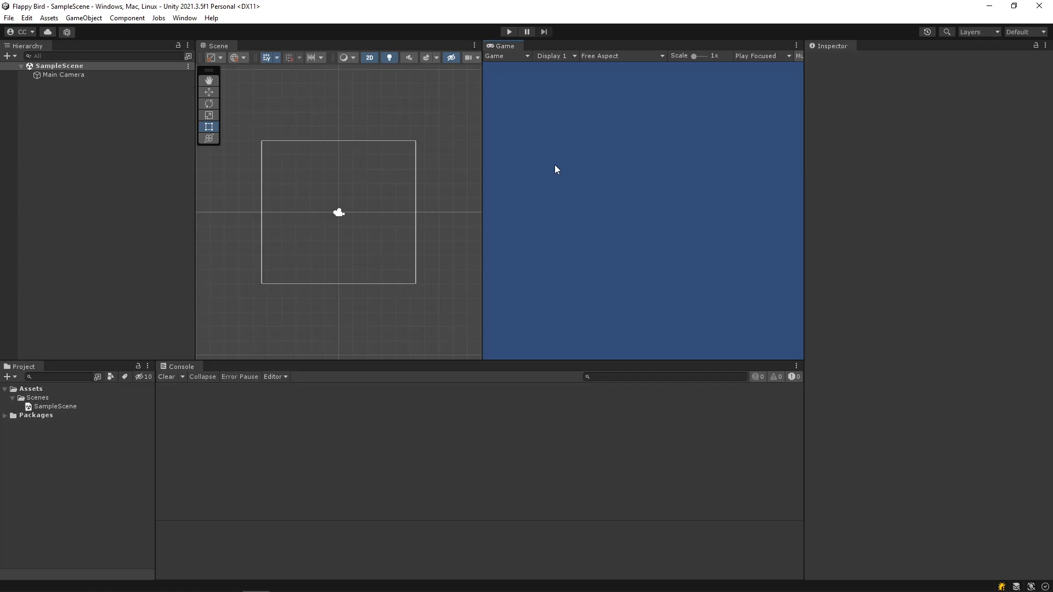
click(830, 67)
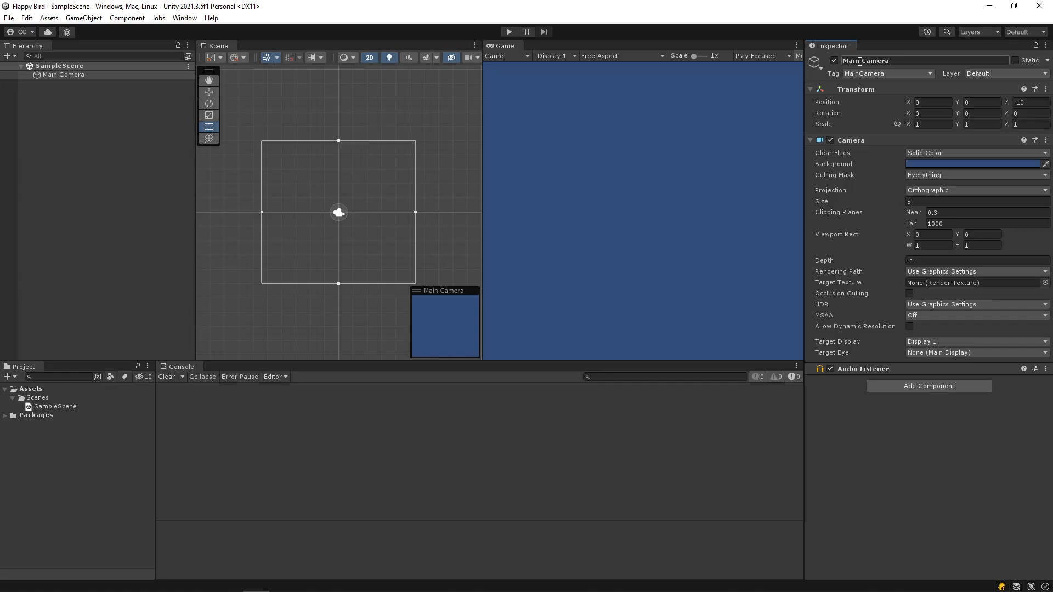
click(860, 61)
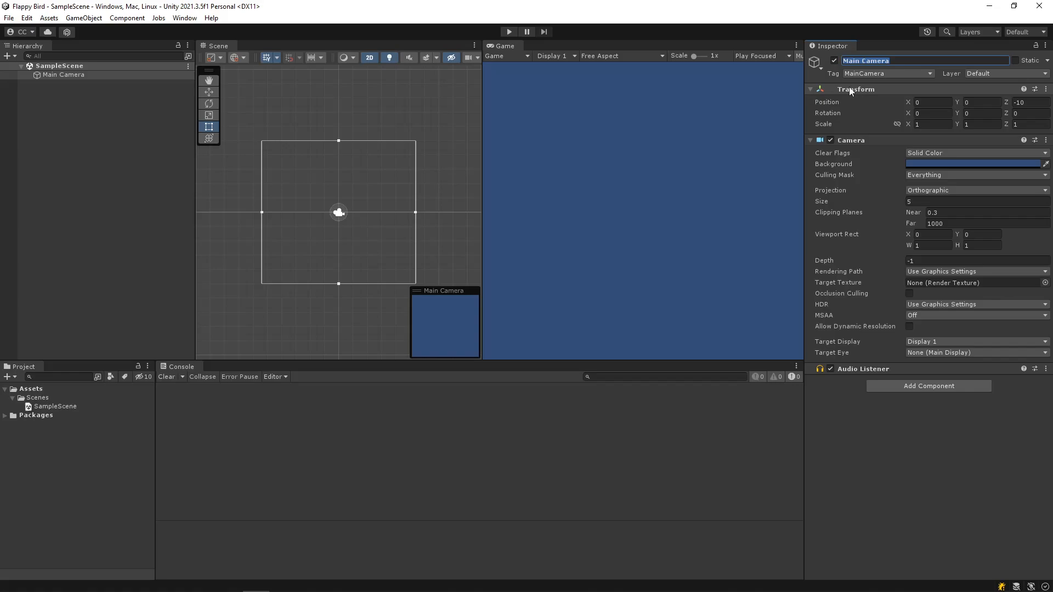
key(Print)
drag(814, 135, 879, 155)
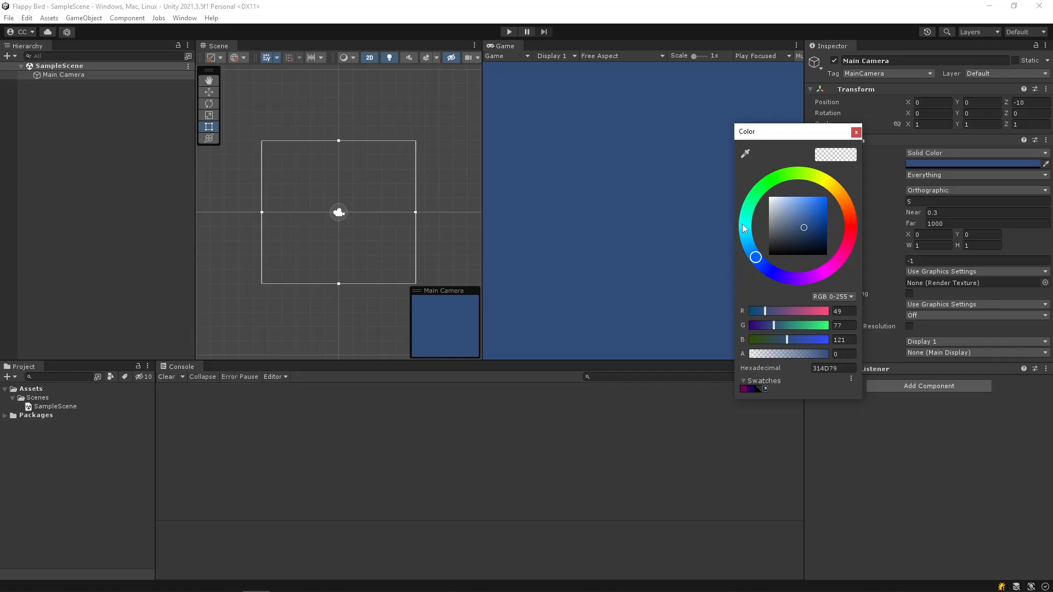
- Change the Main Camera's background colour to bright pink and deselect the camera
double_click(743, 389)
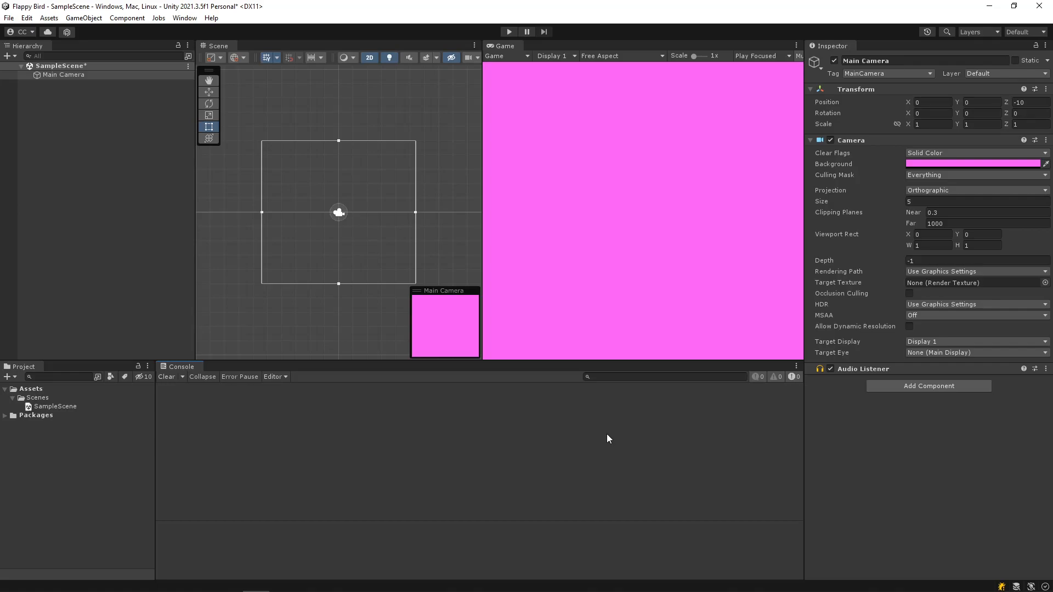
click(34, 456)
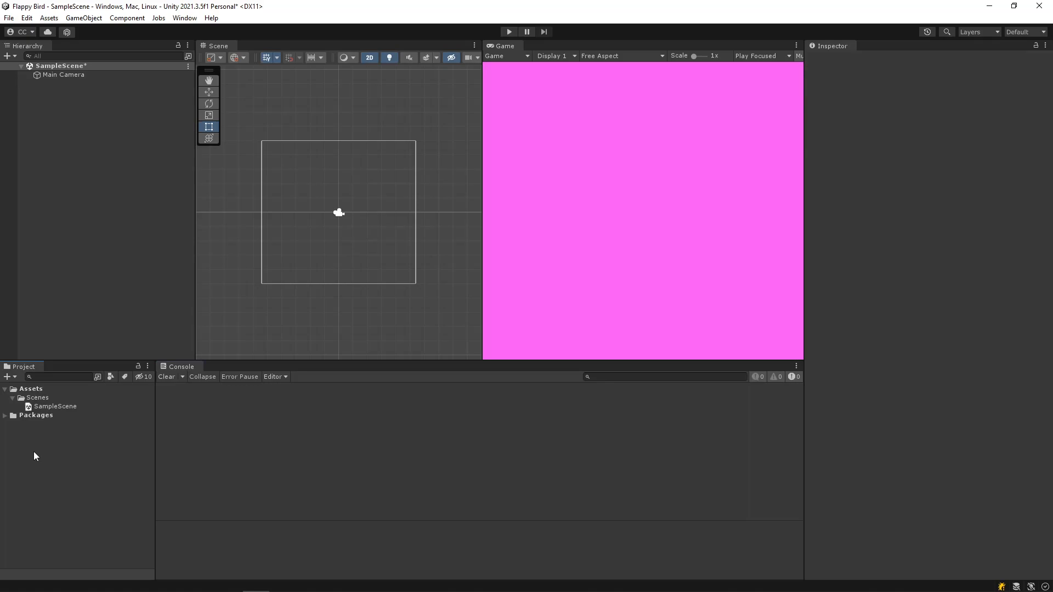
- Show the project's Scenes folder in File Explorer and examine the SampleScene files it contains
double_click(29, 399)
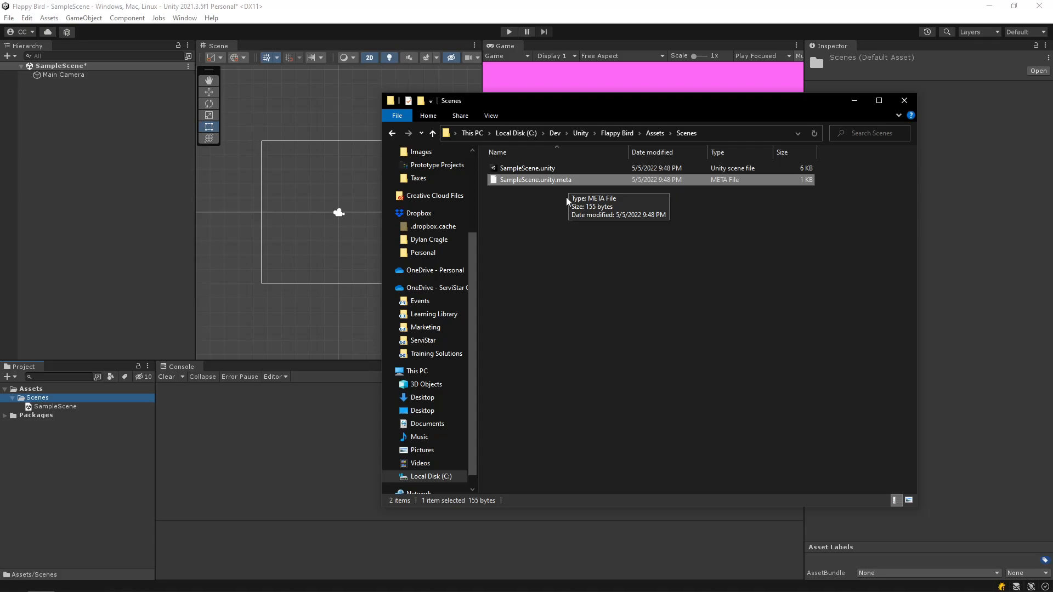
click(860, 273)
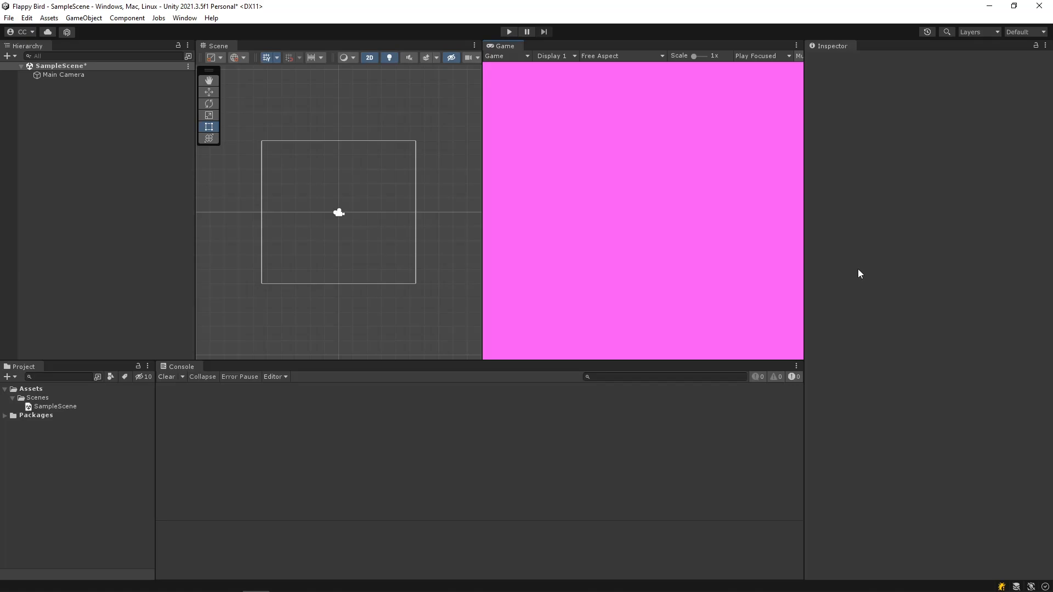
click(44, 56)
key(Print)
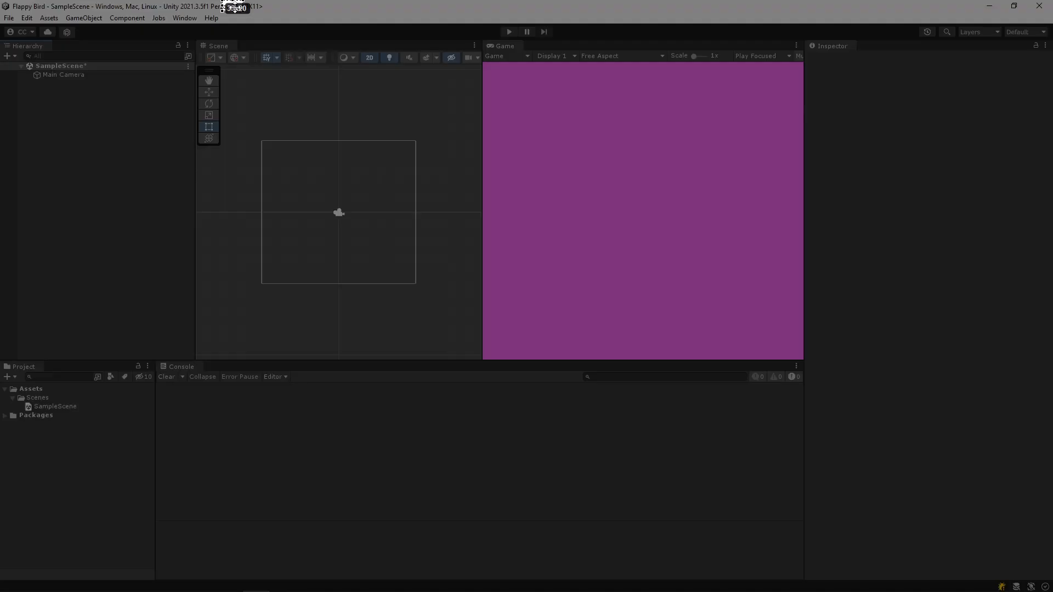
key(Escape)
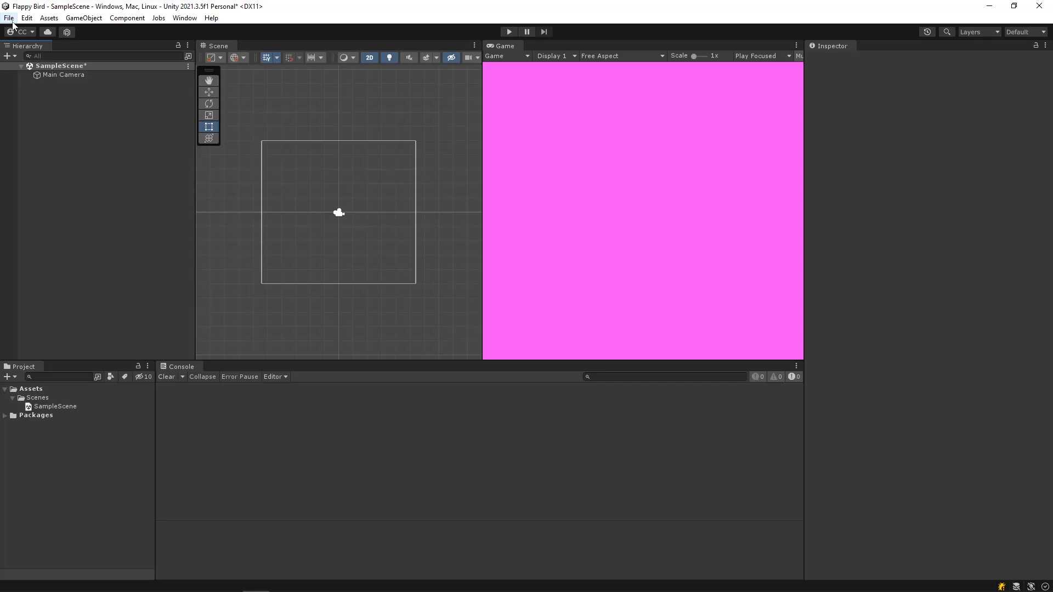
- Save the scene and add two 2D sprites to it: a circle named Player and a square
key(ctrl+s)
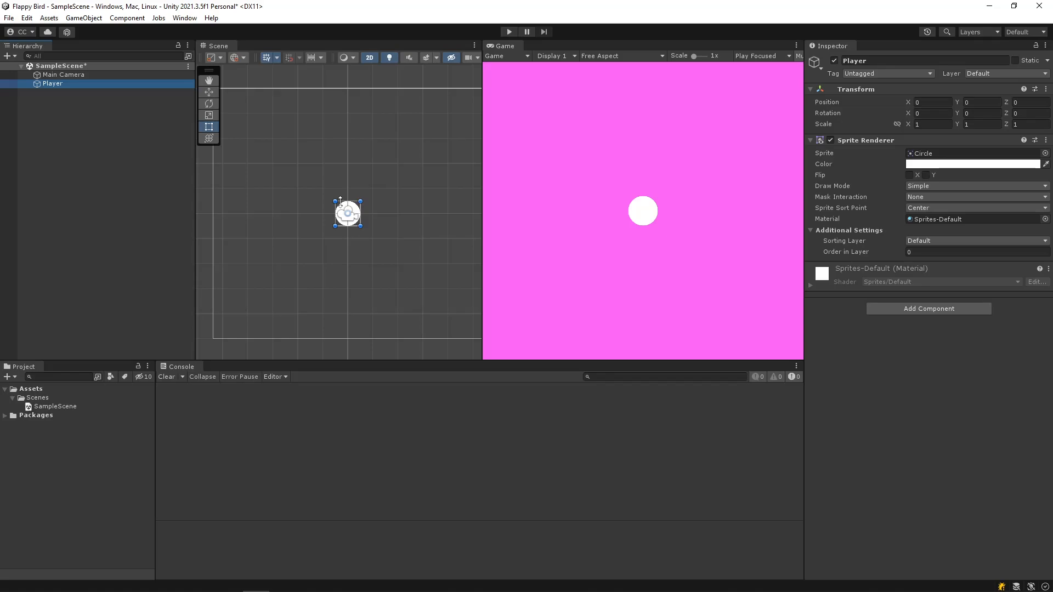
click(8, 56)
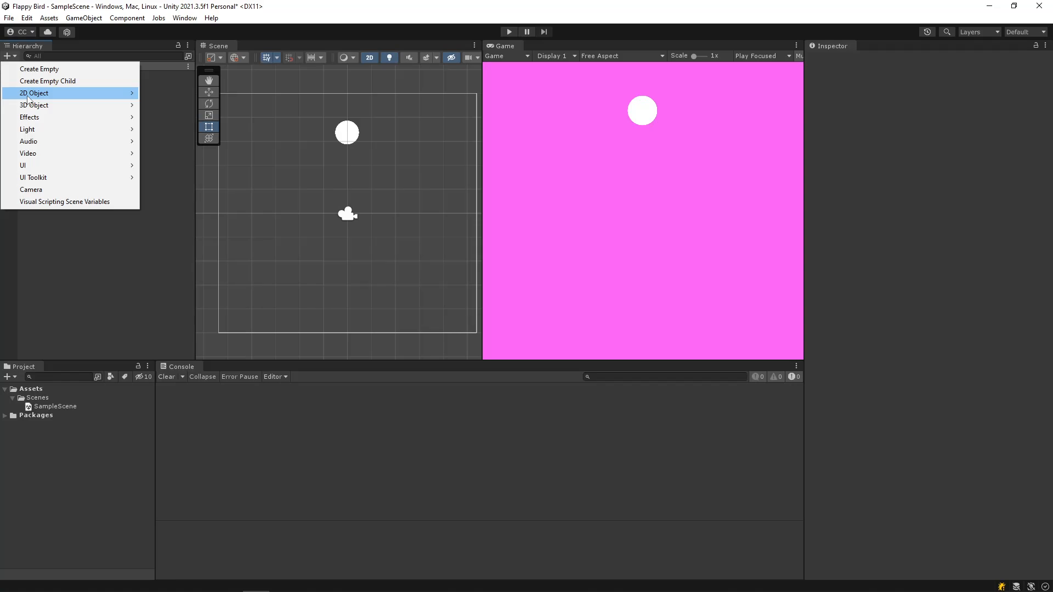
- Select the Player circle, try the transform tools on it, and view the scene in 3D before returning to 2D
click(348, 132)
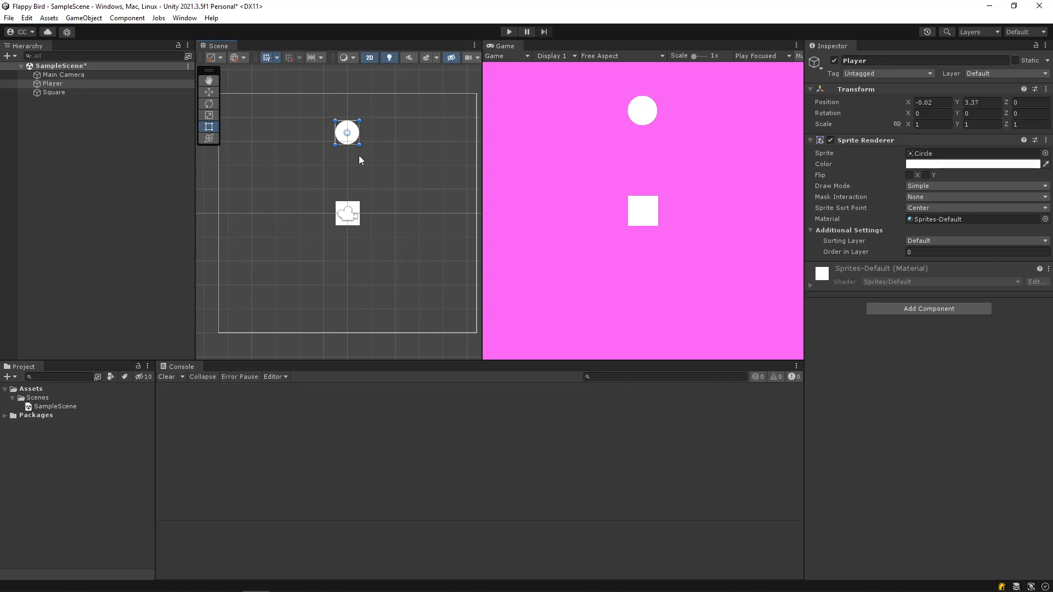
key(q)
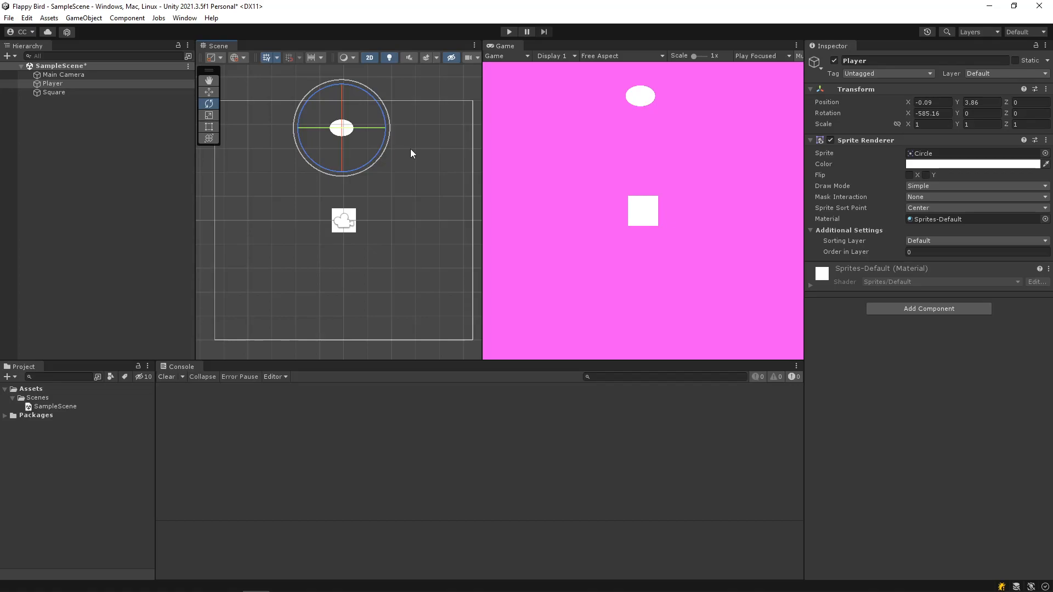
alt+drag(412, 150, 417, 229)
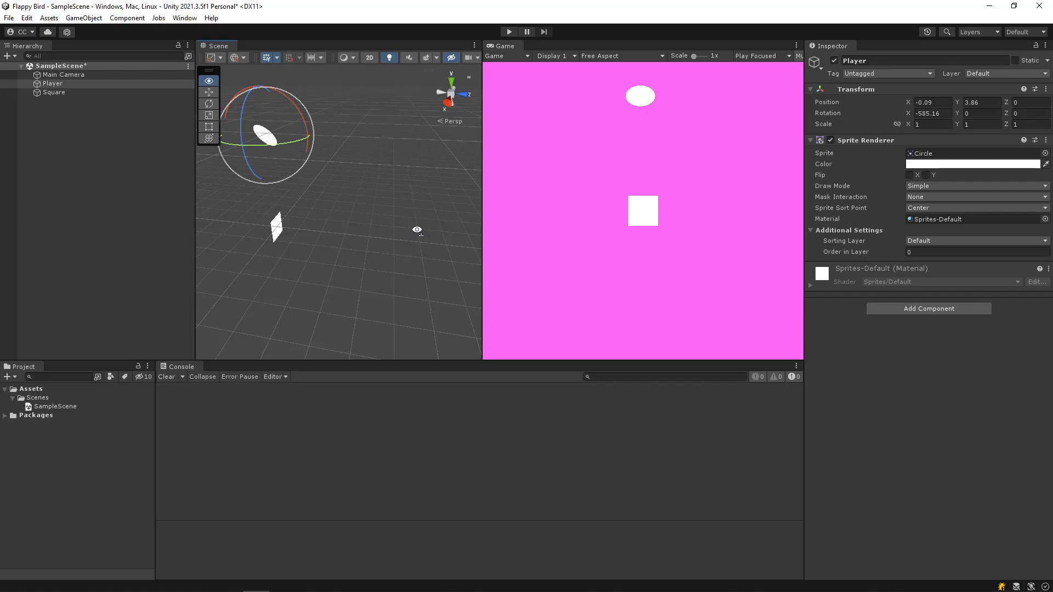
key(2)
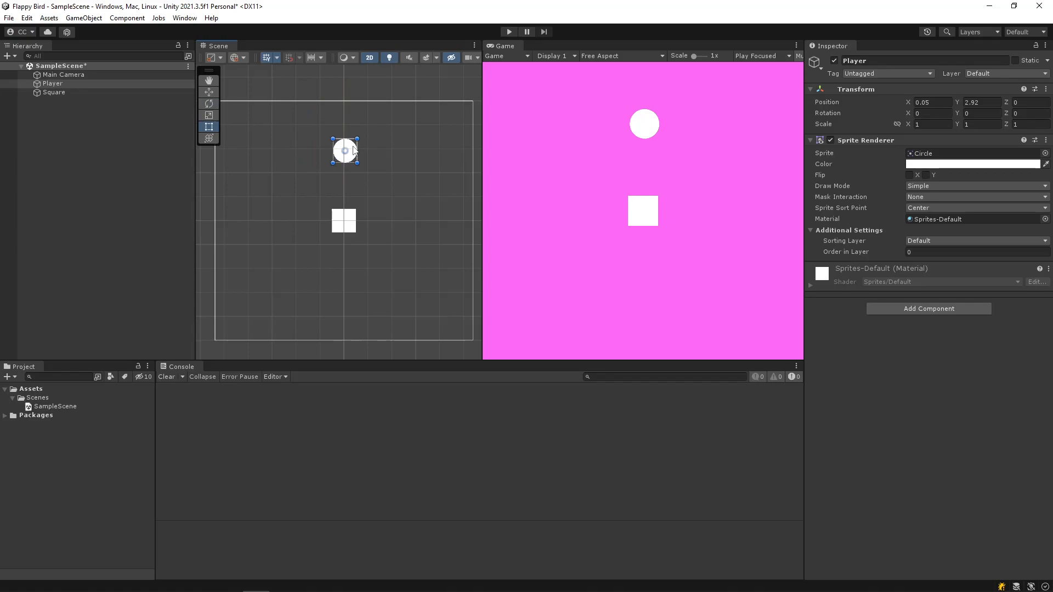
- Run the game once and add a Rigidbody 2D component to the Player circle
key(ctrl+p)
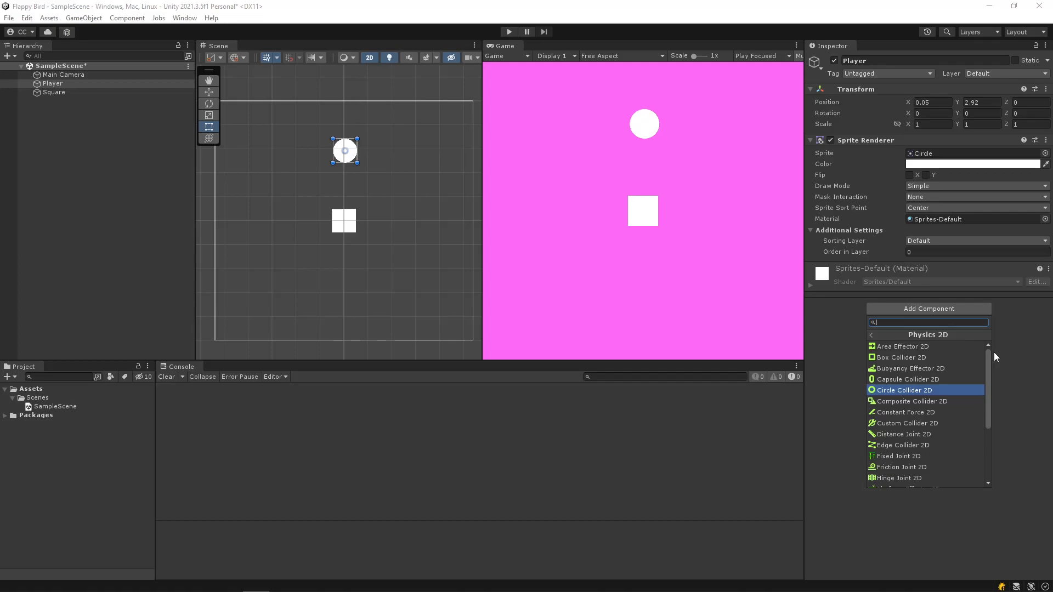
text(rigid)
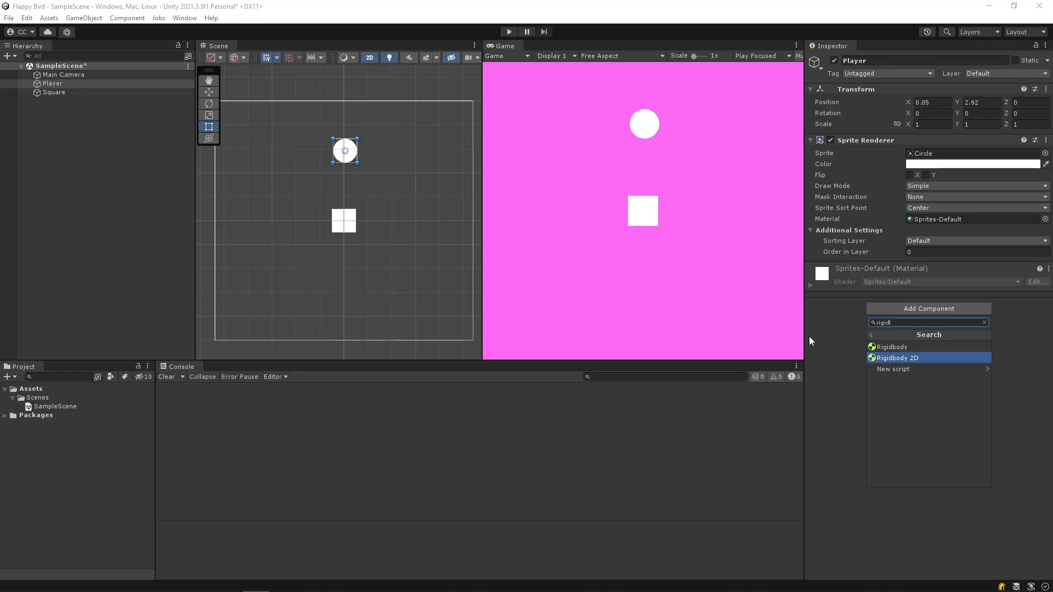
key(Return)
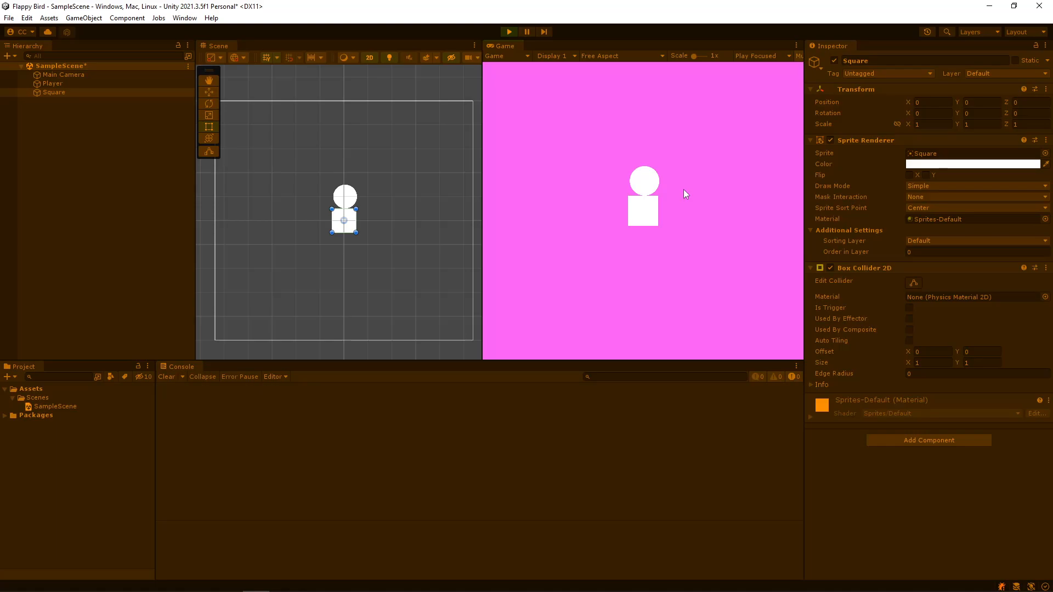
- Test in play mode how the Player falls onto the tilted Square, stop the run and save the scene
scroll(368, 265, down, 3)
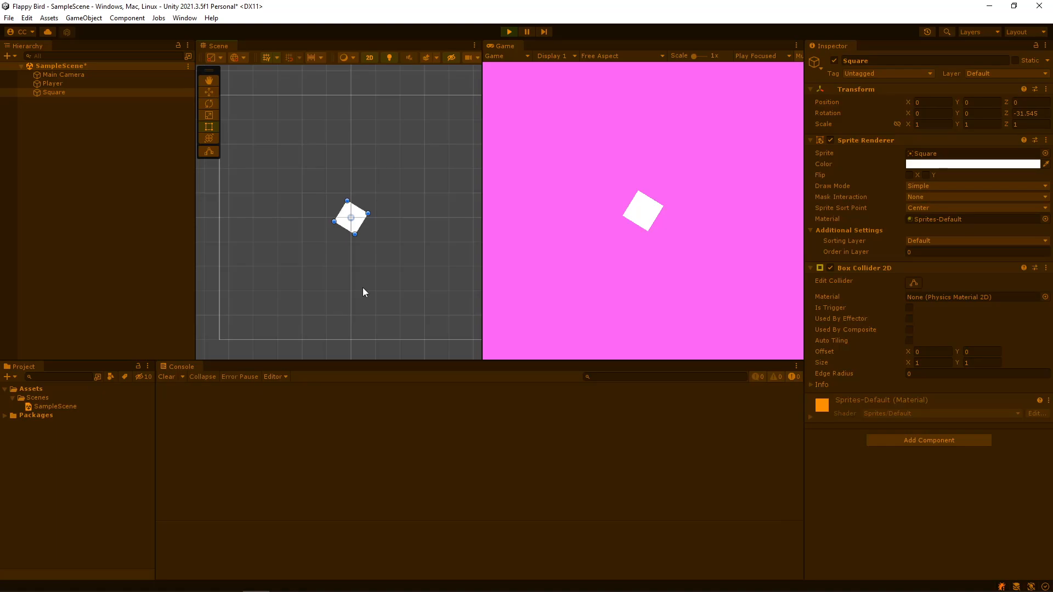
key(ctrl+p)
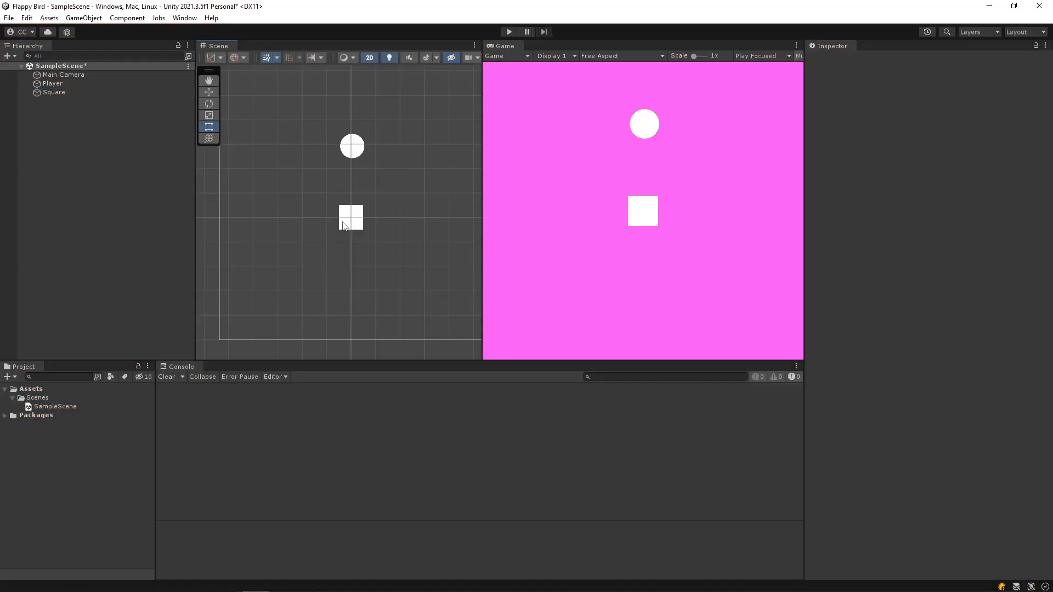
click(344, 226)
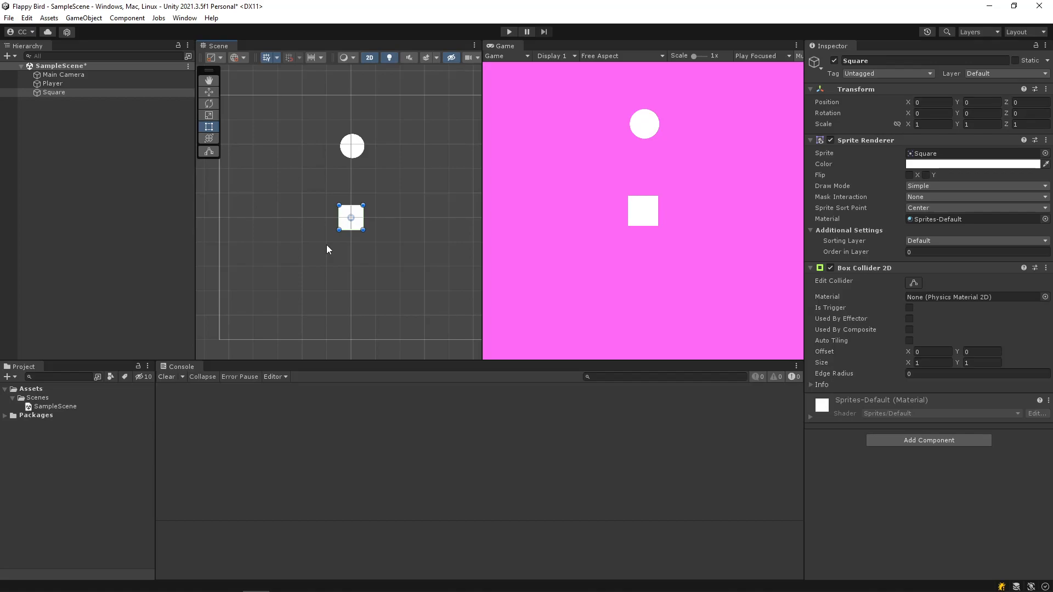
click(558, 124)
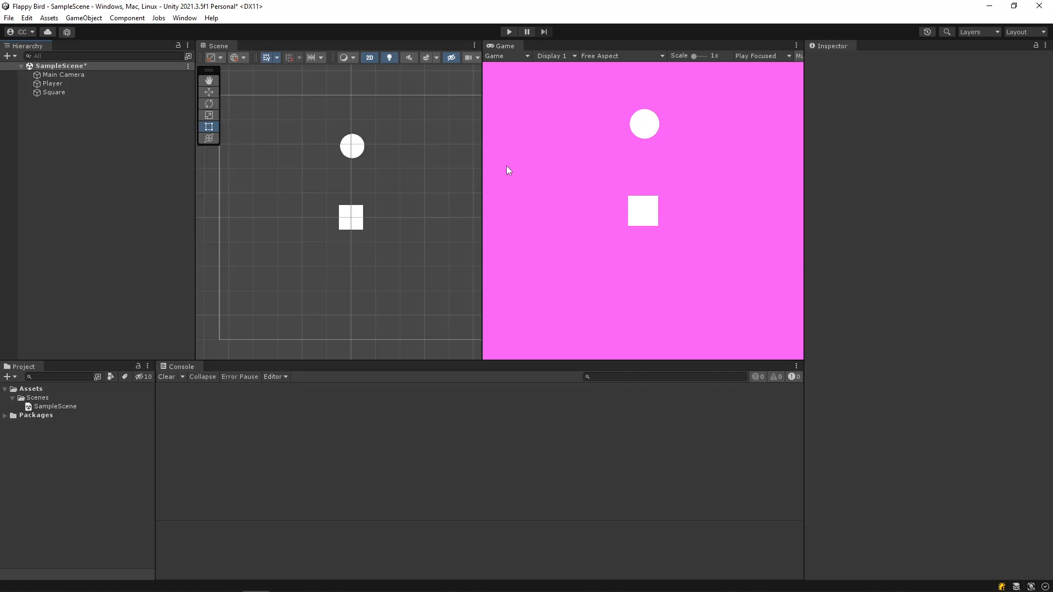
key(ctrl+s)
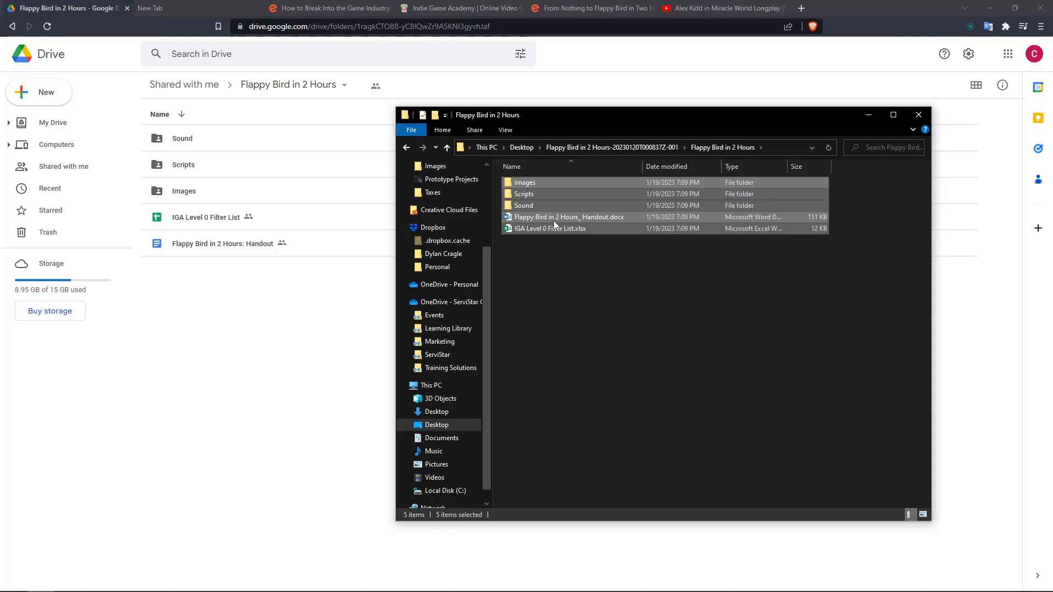
- Switch to Unity and import the Images, Scripts and Sound folders with the handout and filter list into the project's Assets
mouse_move(251, 582)
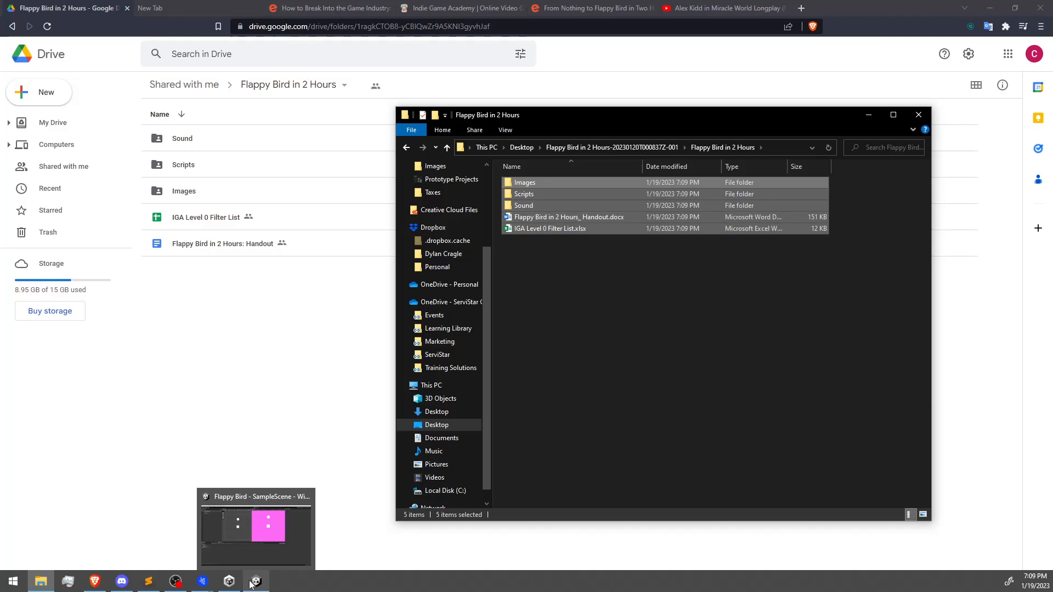
click(251, 583)
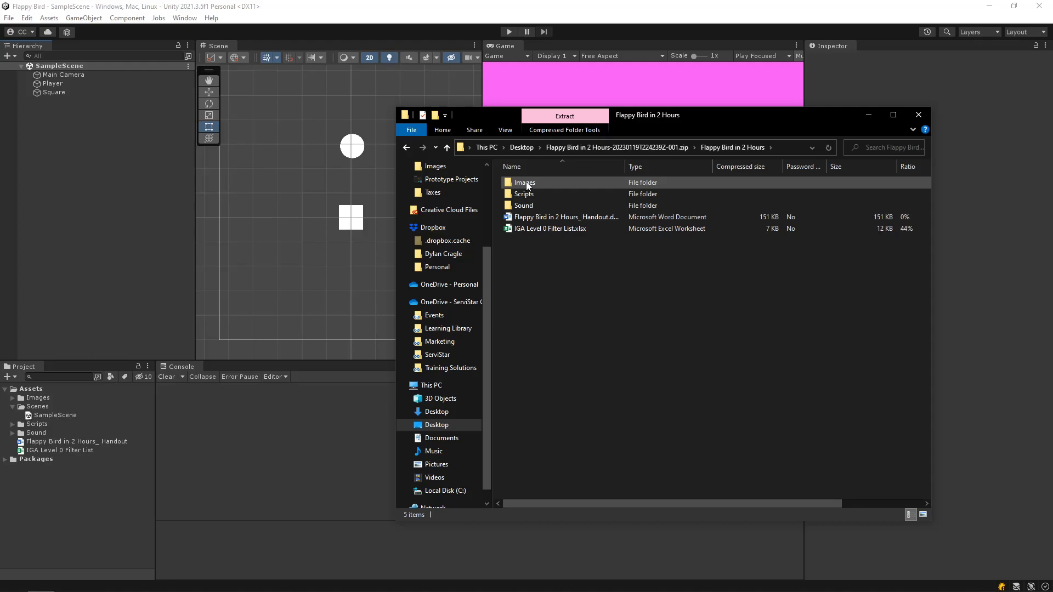
click(688, 171)
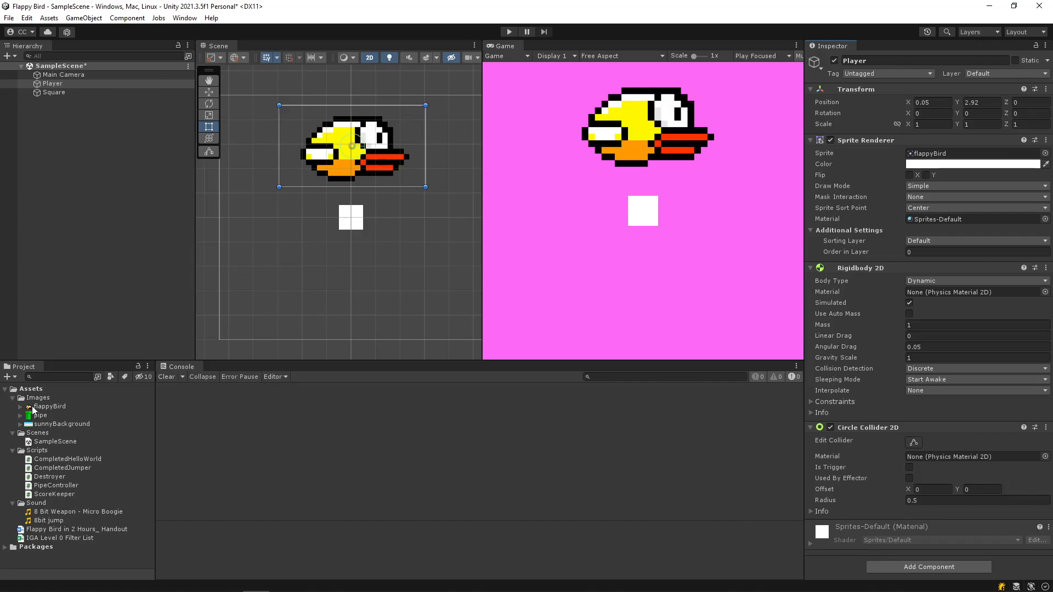
- Select the Square and replace its sprite with the pipe image
click(64, 91)
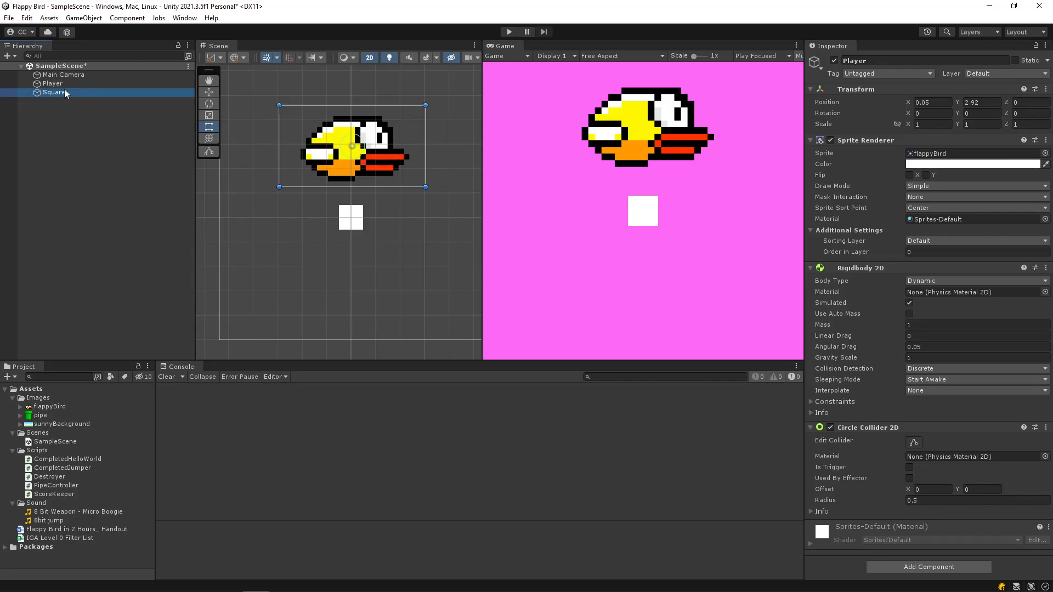
click(1045, 164)
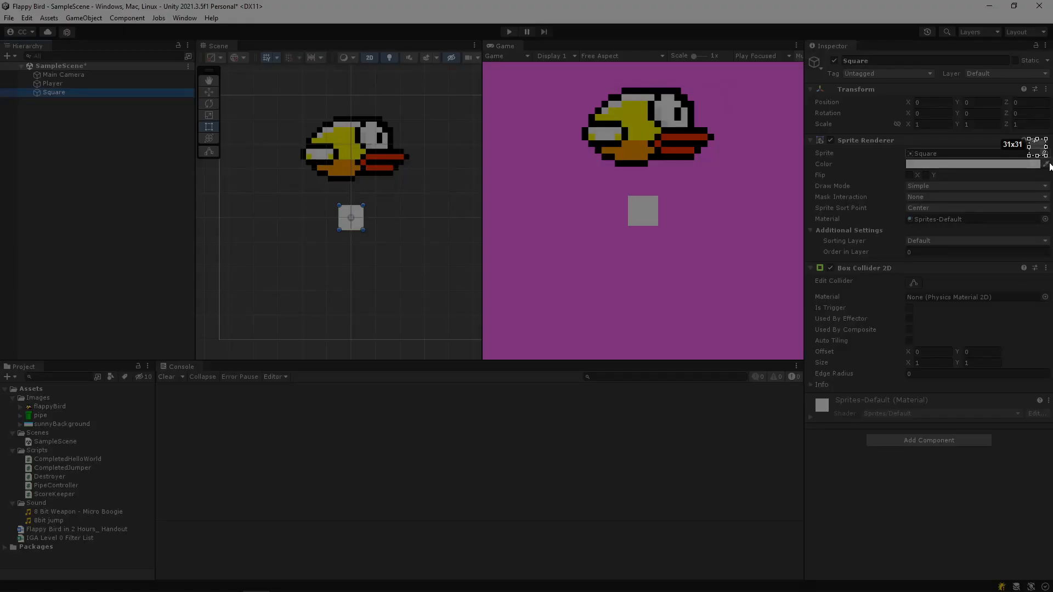
key(Escape)
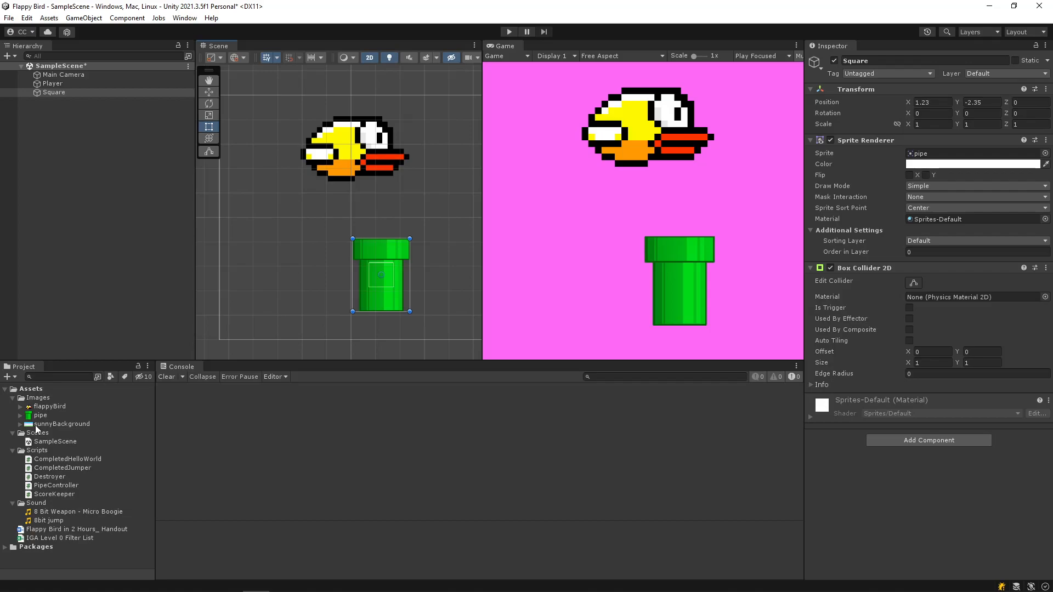
- Place the sunnyBackground image in the scene behind the bird and pipe, and view the layering in 3D
drag(36, 425, 351, 221)
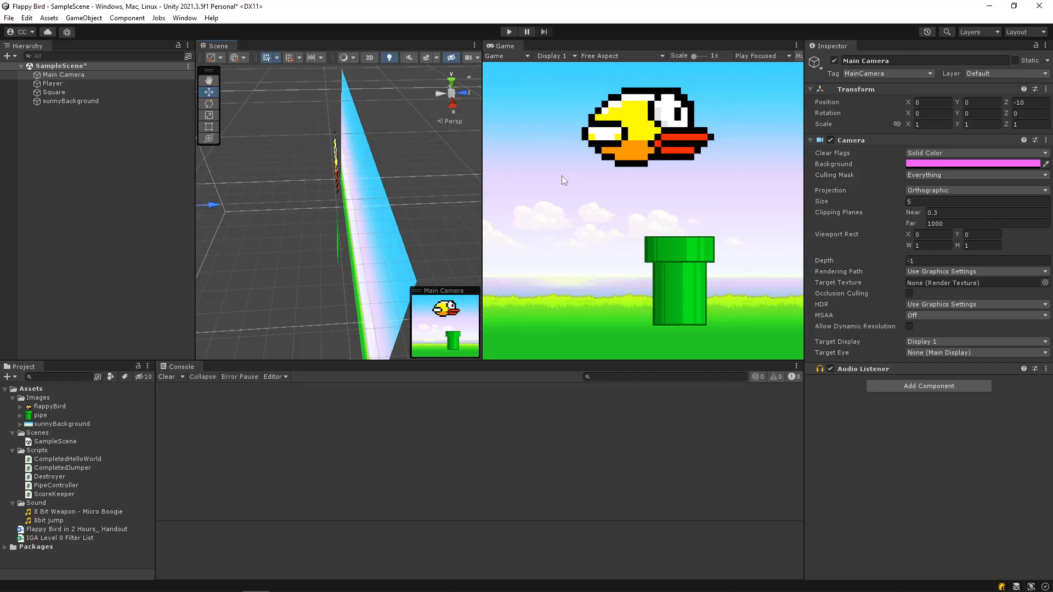
right_drag(252, 208, 320, 212)
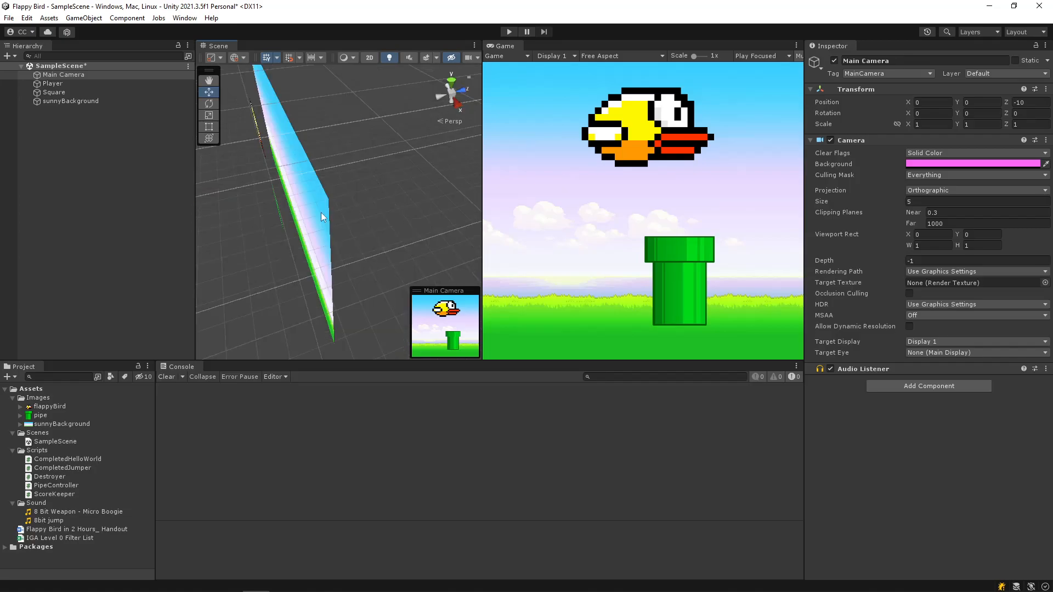
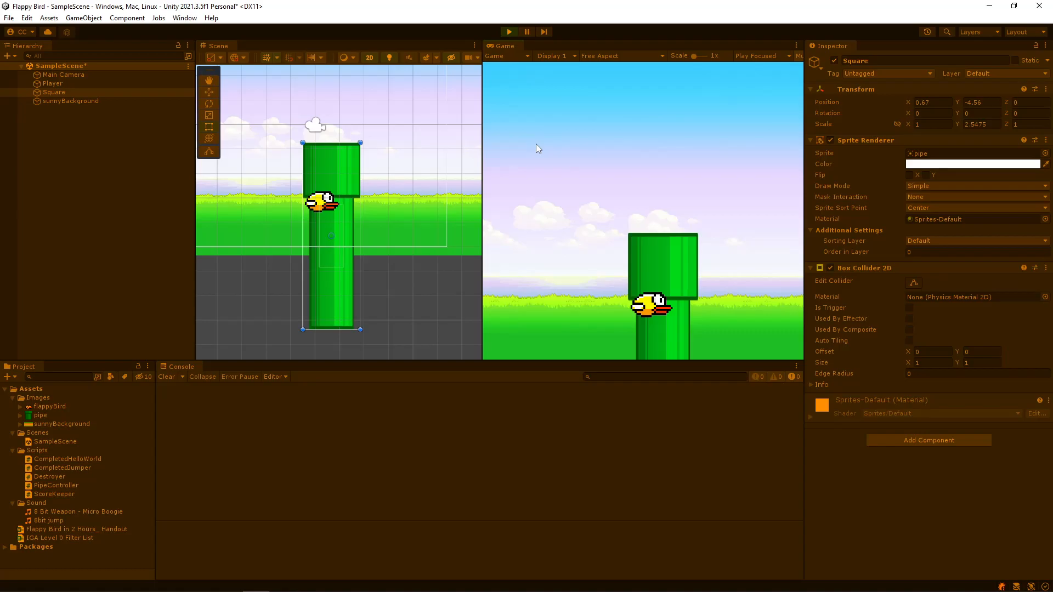
- Stop the running game, set the pipe's Box Collider 2D size to 2.35 by 3, and test the collision in play mode
key(ctrl+p)
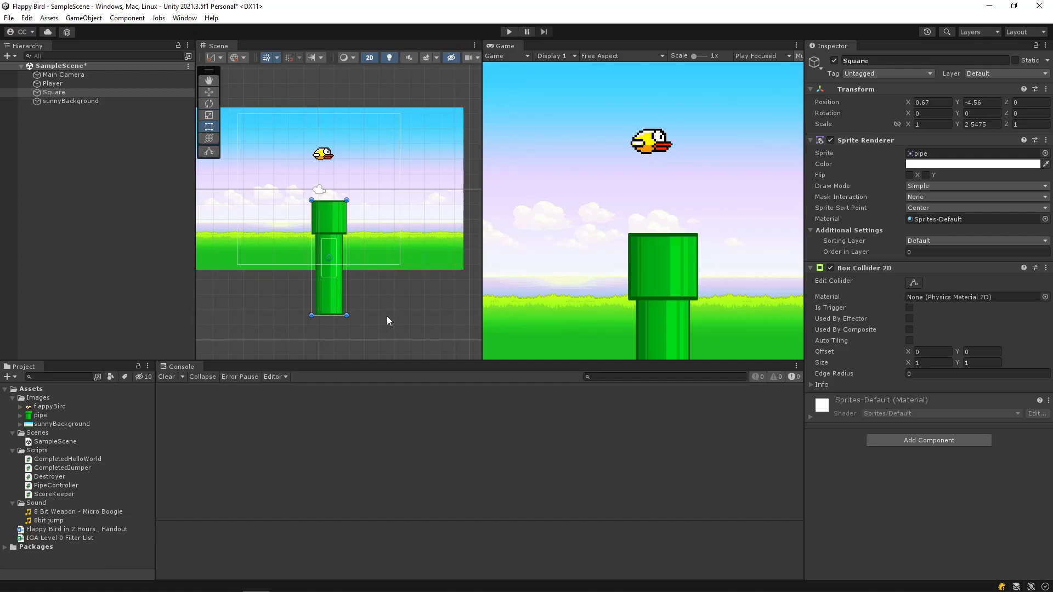
key(f)
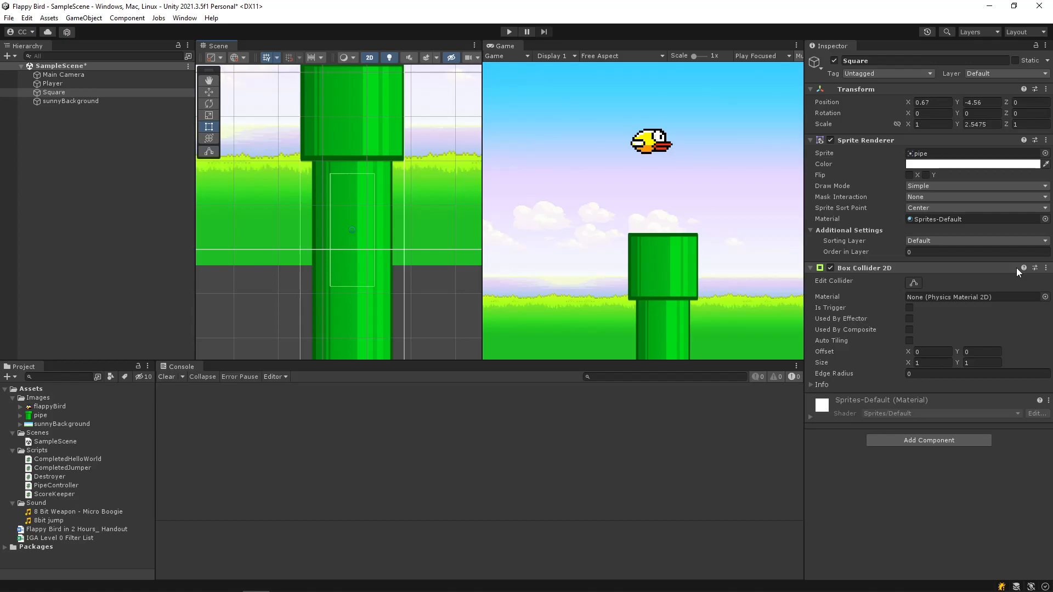
click(509, 31)
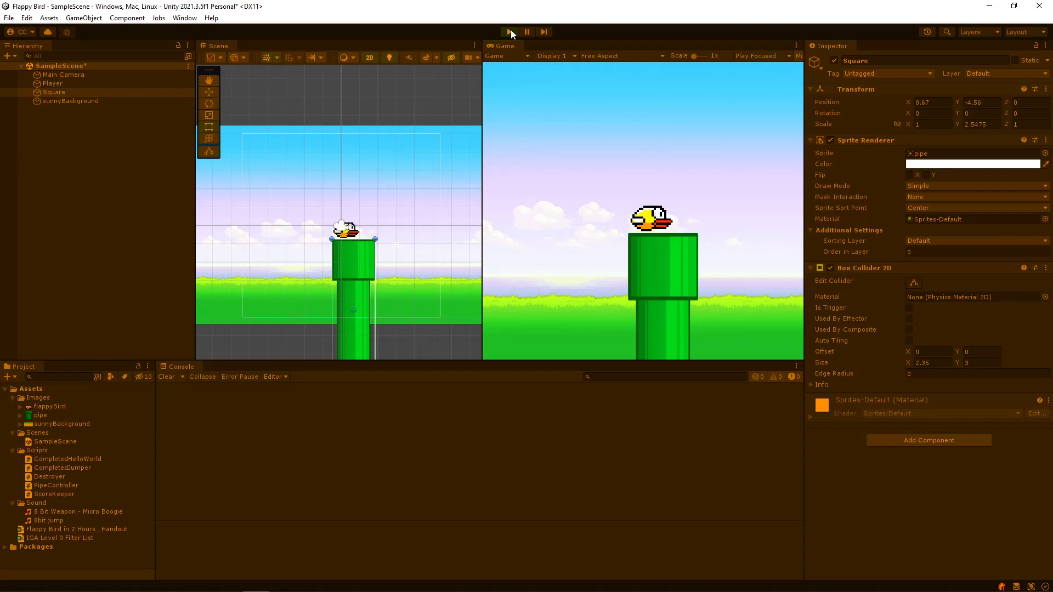
click(510, 32)
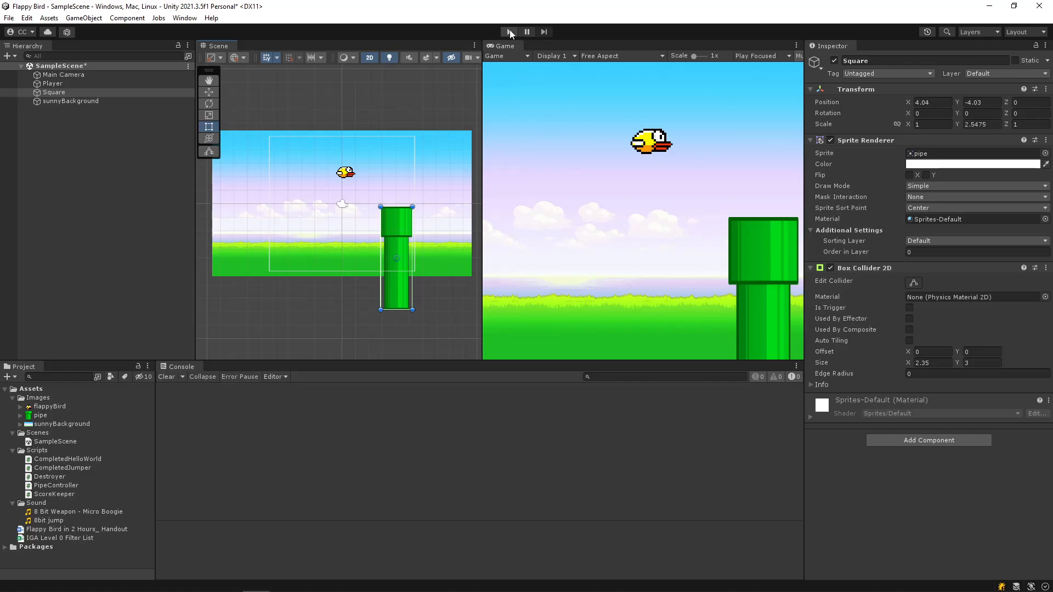
- Test the game again with the pipe moved beneath the bird to X 0.65, Y -4.31
click(508, 32)
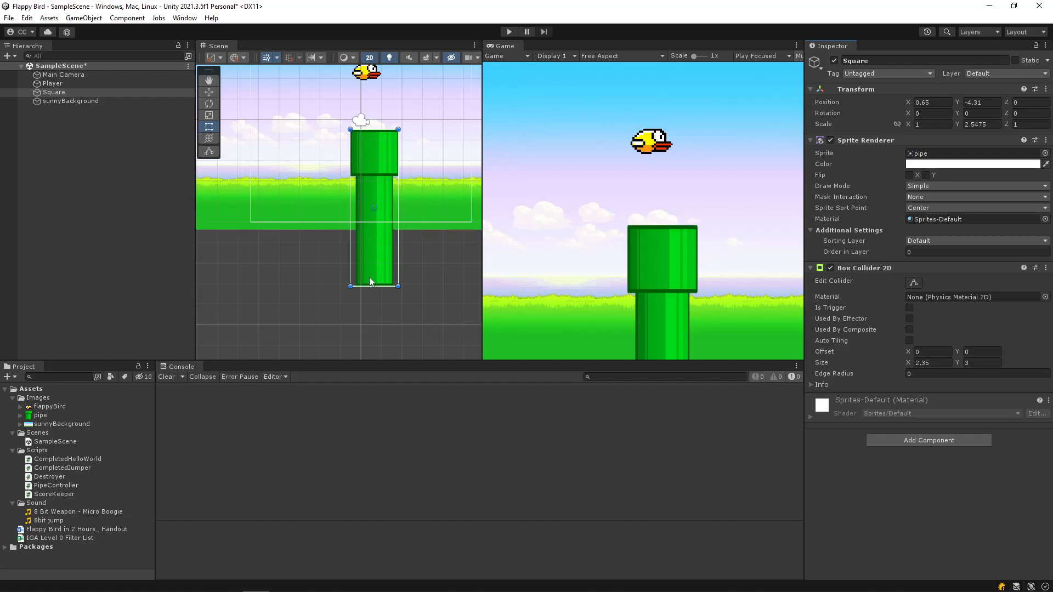
scroll(370, 277, up, 2)
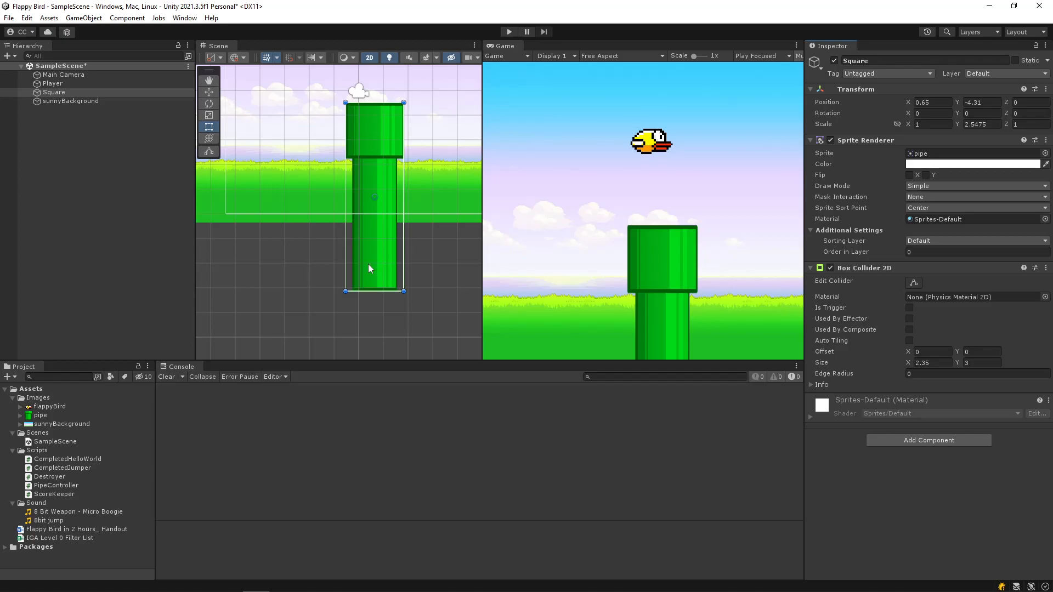
key(ctrl+p)
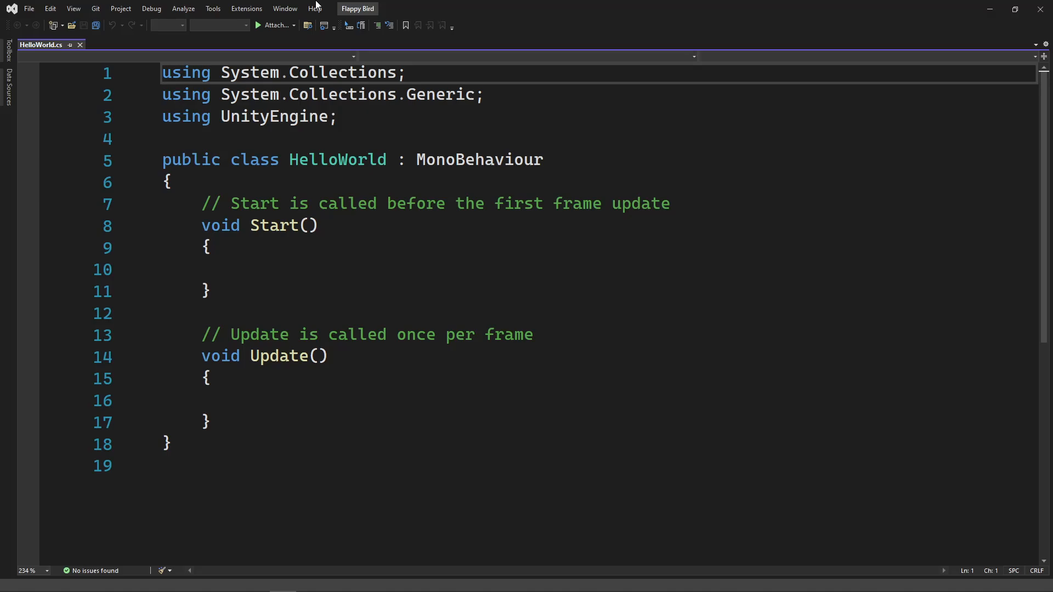
- Examine the HelloWorld script in Visual Studio and read the Stack Overflow question about missing autocomplete for Unity scripts
click(202, 324)
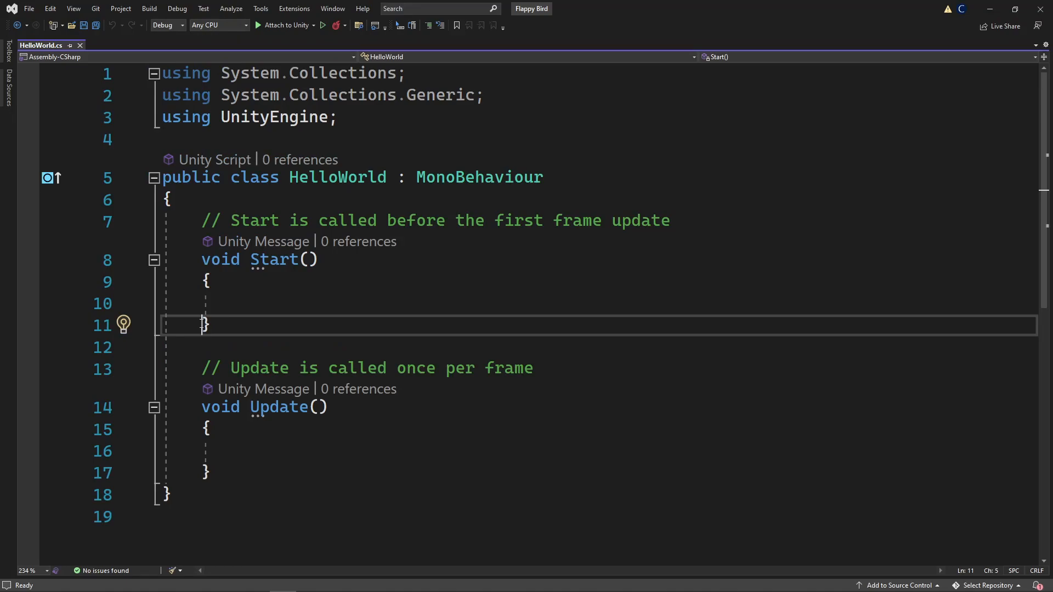
key(Print)
drag(207, 225, 388, 250)
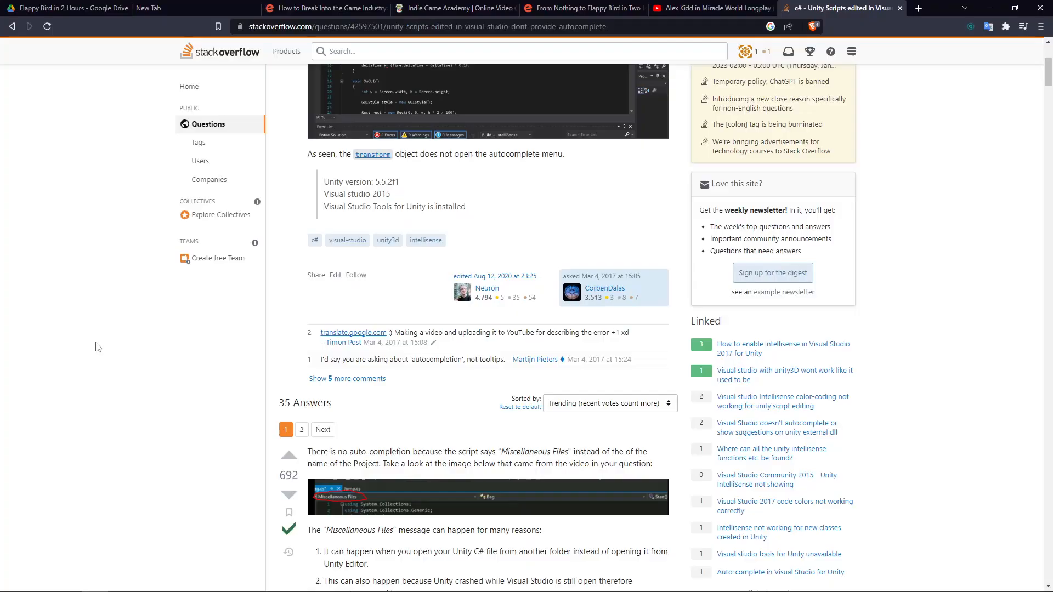
scroll(185, 345, down, 3)
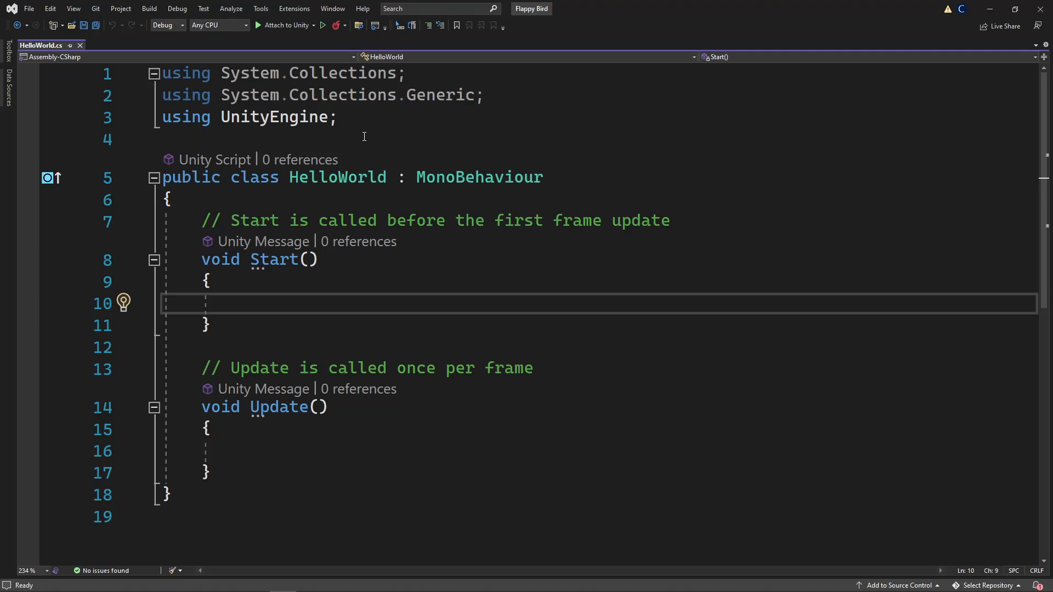
- Try a sample comment inside the Start method of HelloWorld and undo it
click(350, 117)
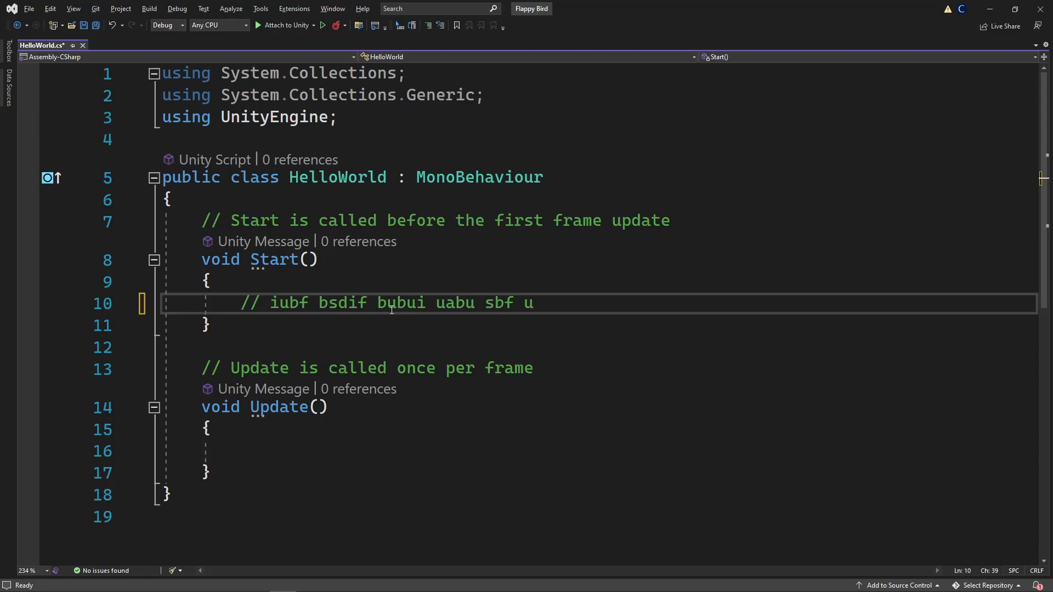
key(ctrl+z)
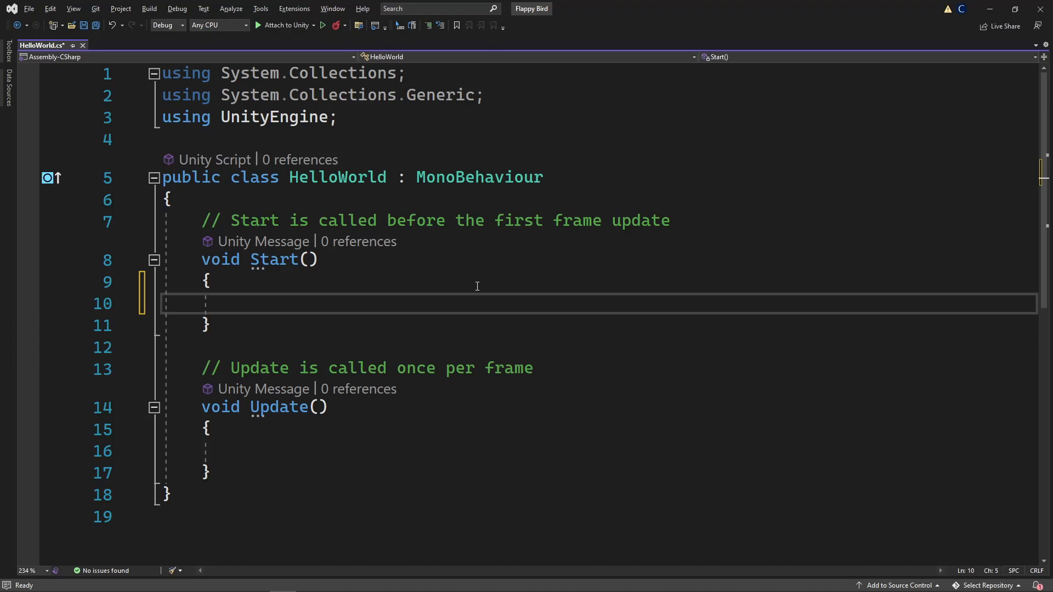
key(Tab)
scroll(279, 237, down, 1)
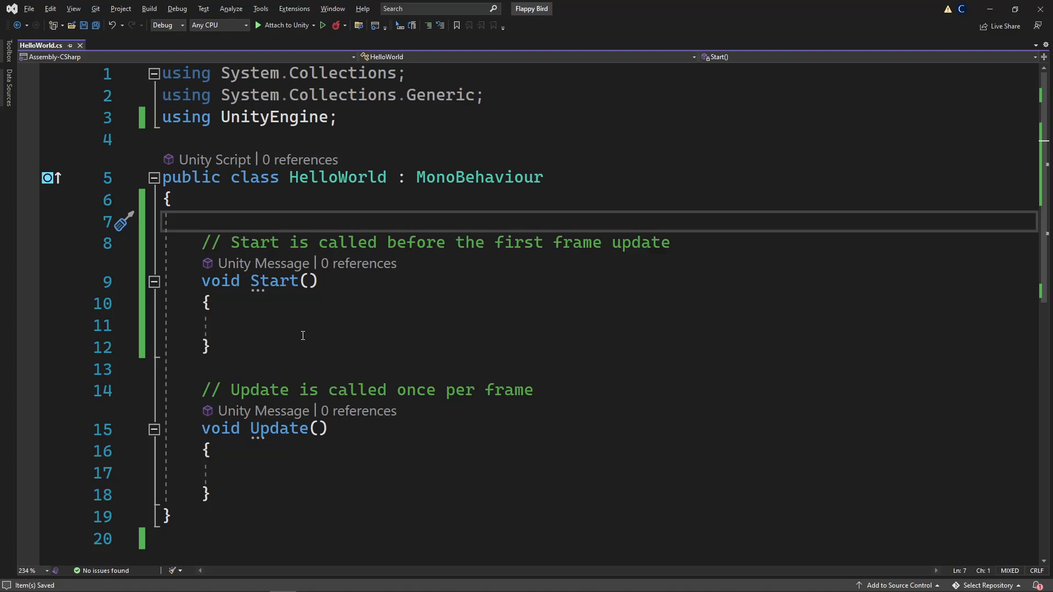
- Add the comment "// say something" and an empty print(); call inside HelloWorld's Start method
scroll(299, 323, down, 1)
click(291, 301)
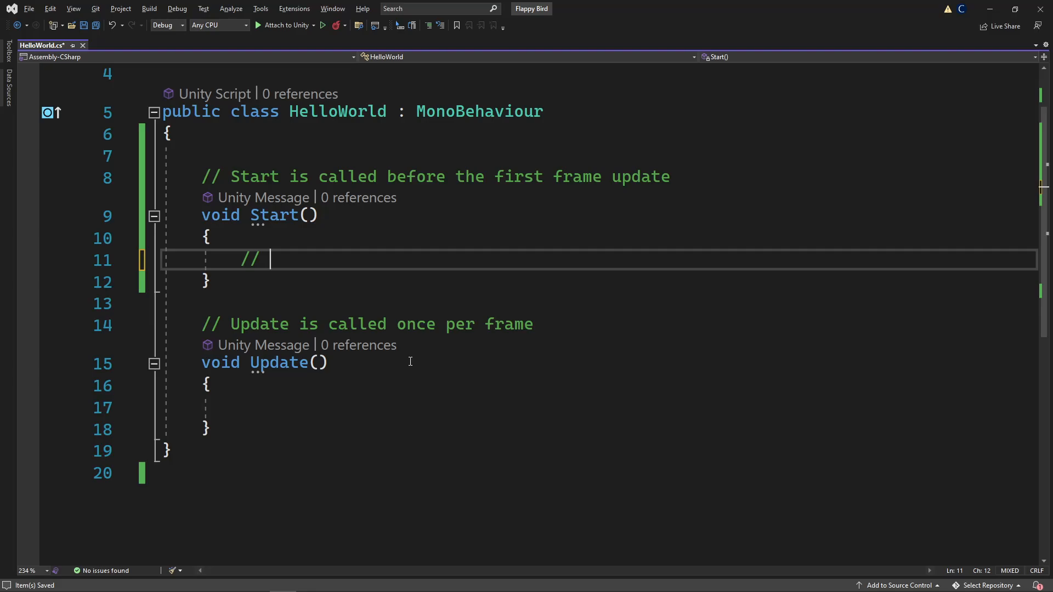
text(say something)
key(Return)
text(print();)
key(Left)
key(Left)
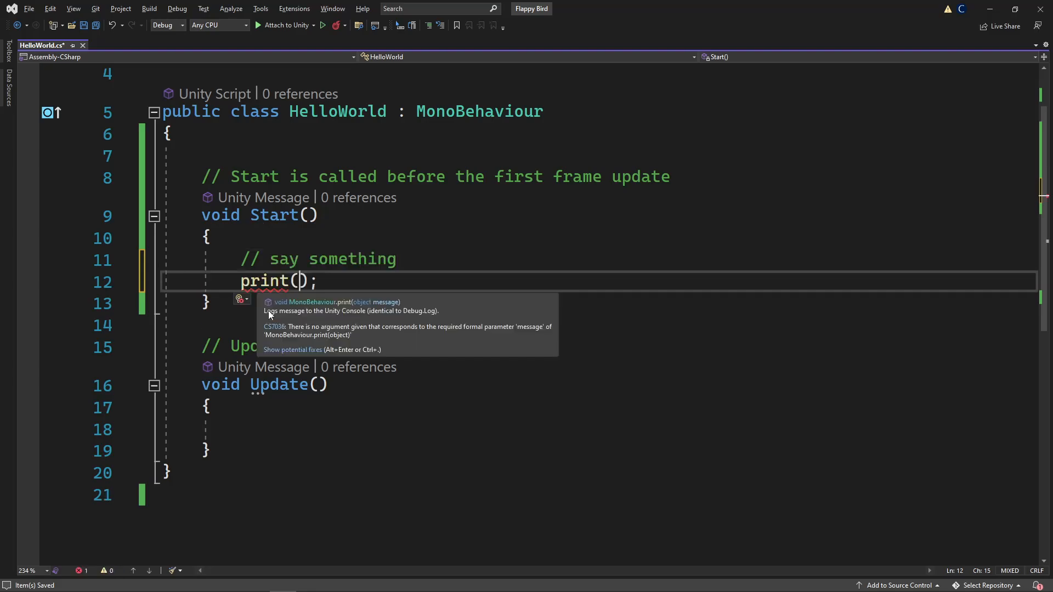
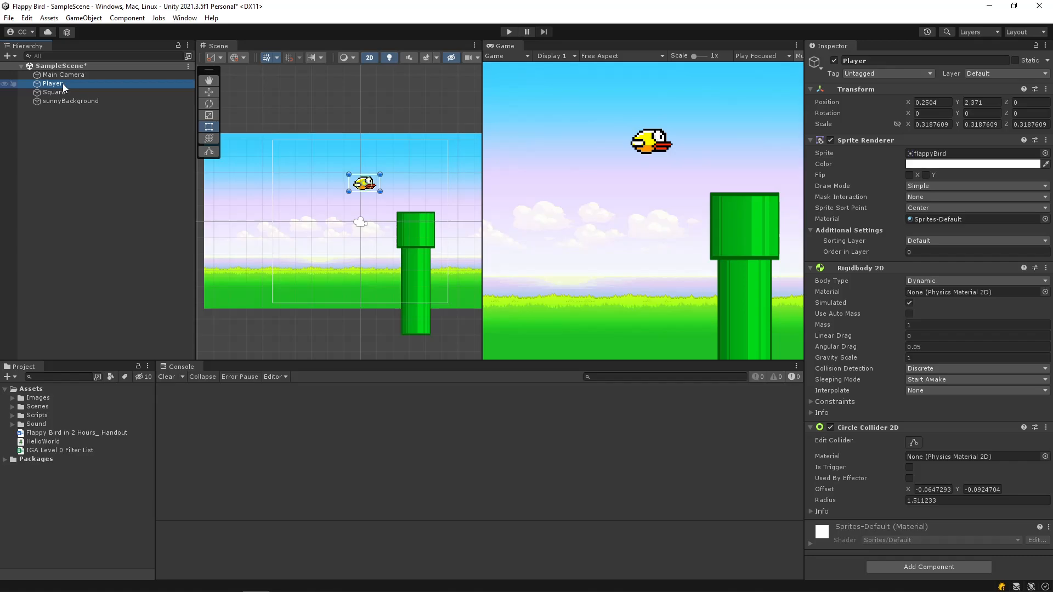
- Add the Hello World script to the Player as a component
click(934, 564)
text(hellow)
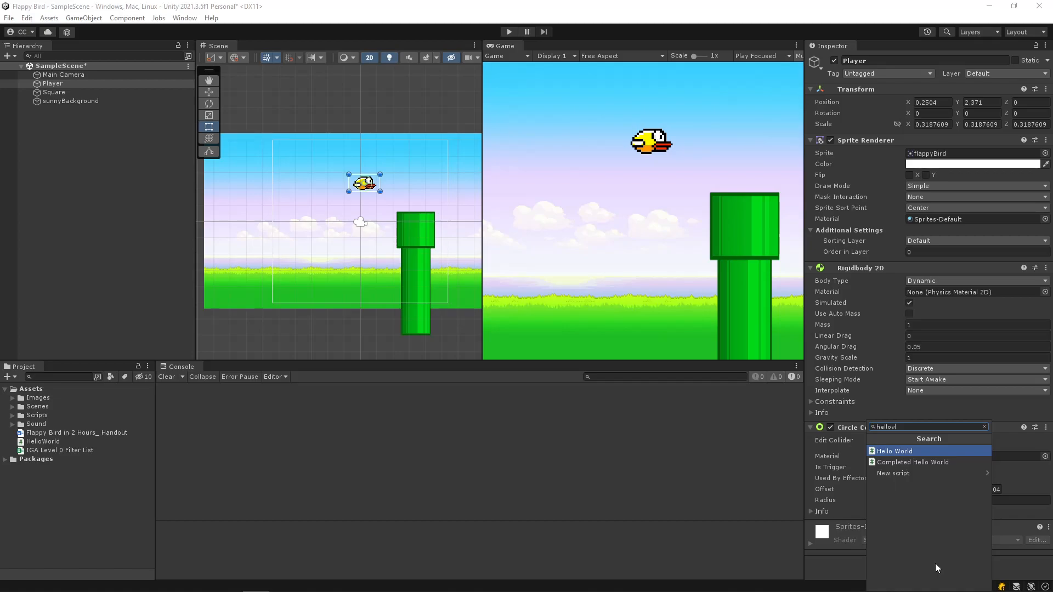
key(Return)
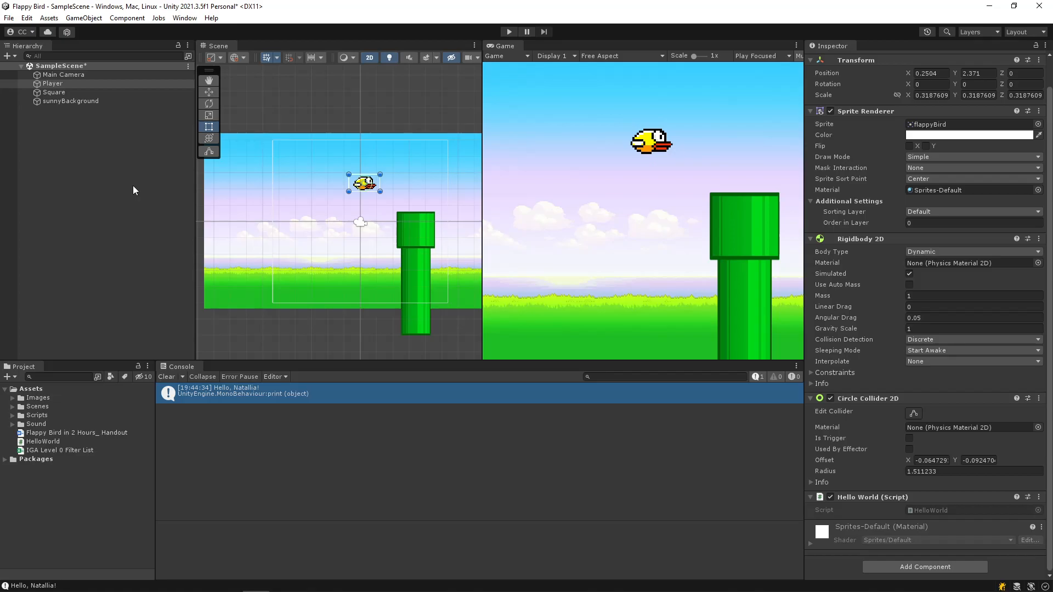
- Declare a public Rigidbody2D variable named body in the Jumper script and assign the Player's Rigidbody 2D to it in Unity
mouse_move(292, 586)
mouse_move(261, 590)
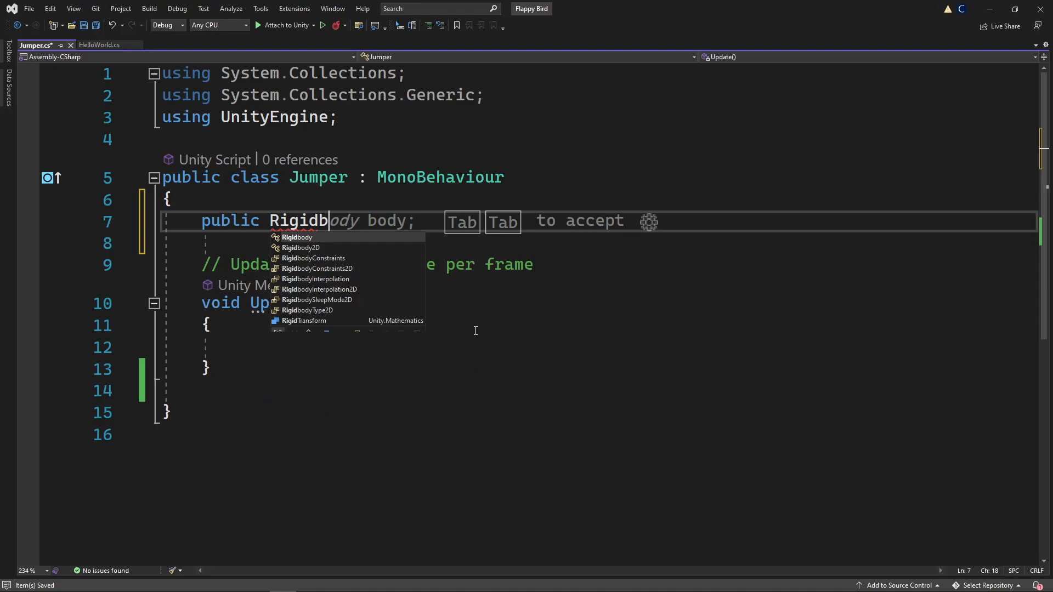
text(ody2D)
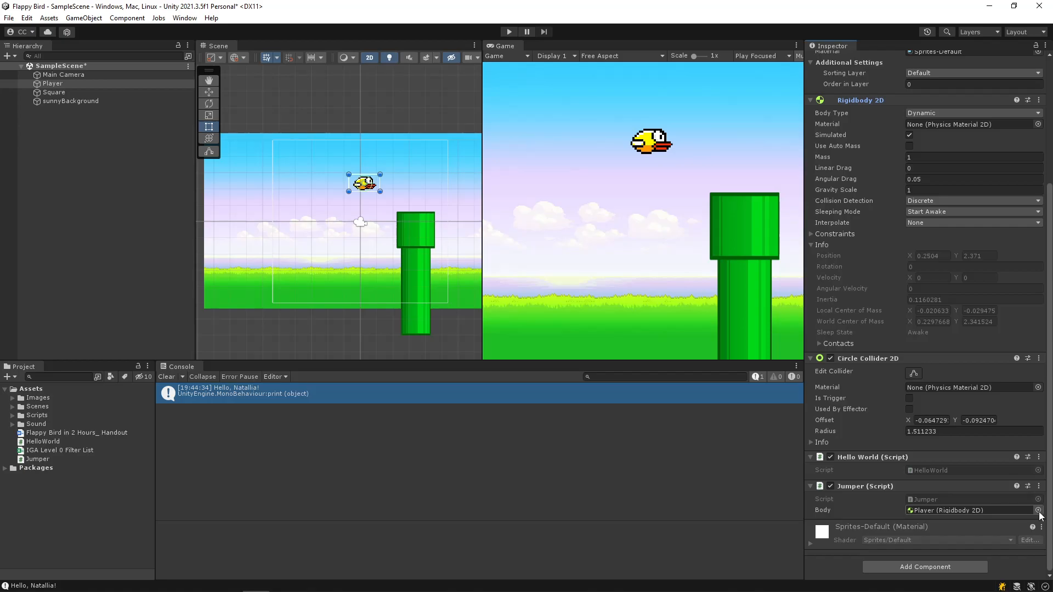
click(1039, 512)
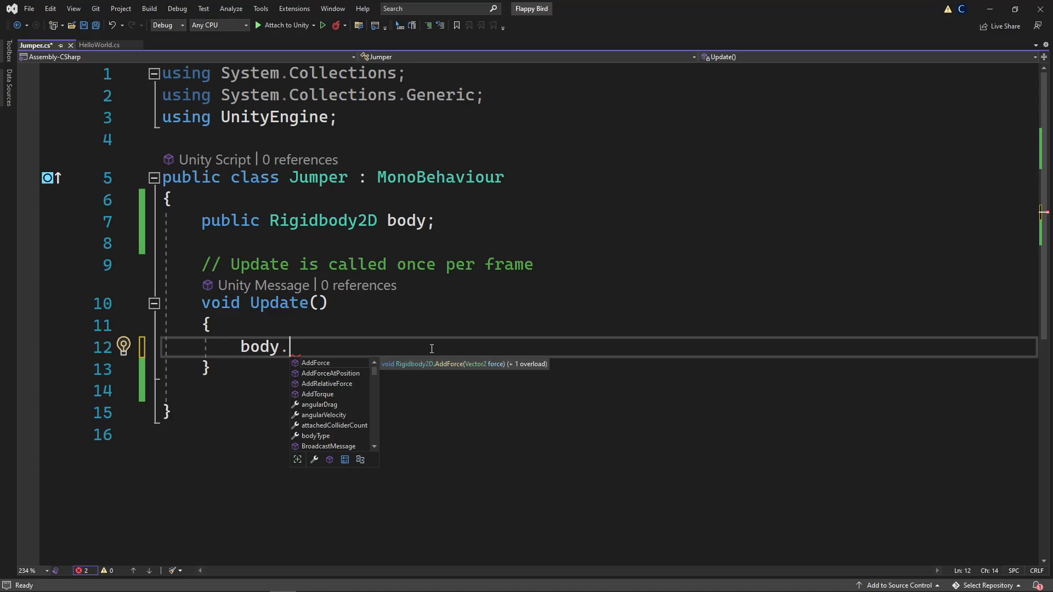
- Set body.velocity to new Vector2(0, 5) in Jumper's Update method and play-test the scene in Unity
scroll(333, 406, down, 10)
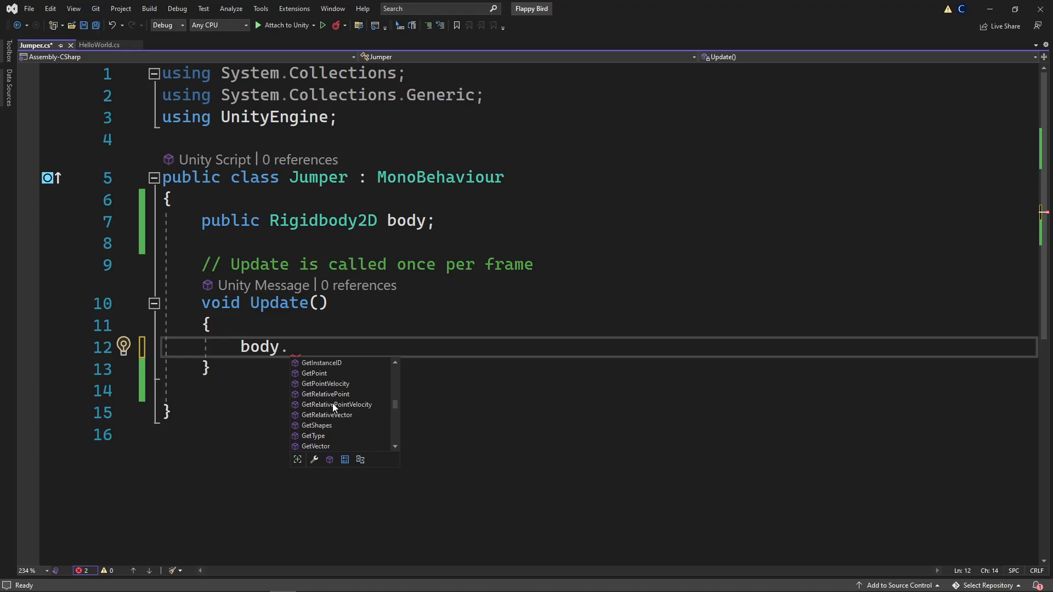
text(velocity =)
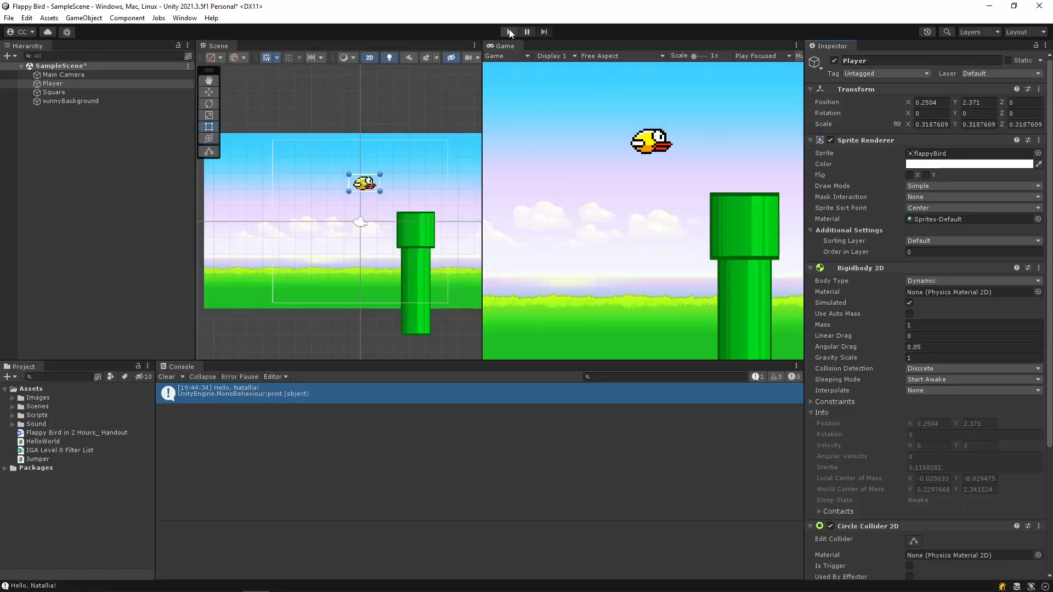
click(509, 32)
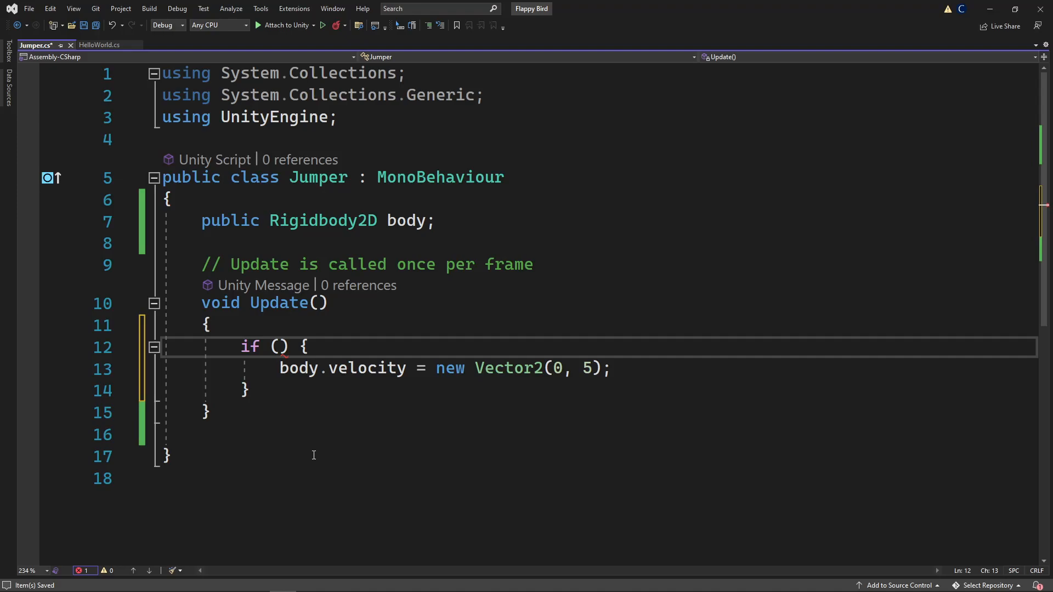
- Add an Input.GetKeyDown() call as the condition of the if statement around the velocity line in Jumper
text(Input.GetKeyDown()
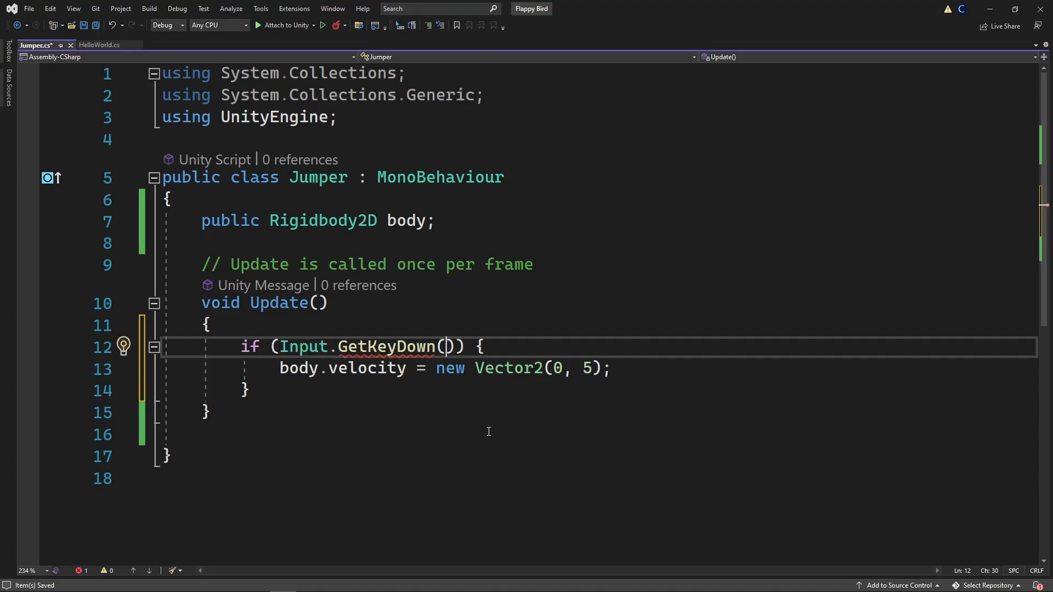
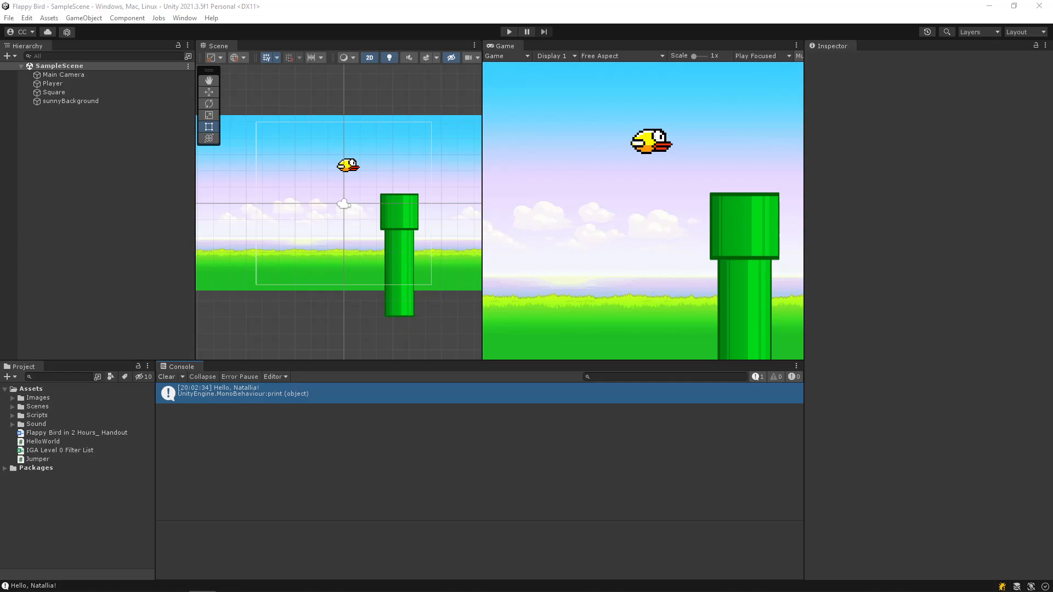
- Arrange an upper and a lower pipe as children of a PipeController object in the Unity scene
click(403, 298)
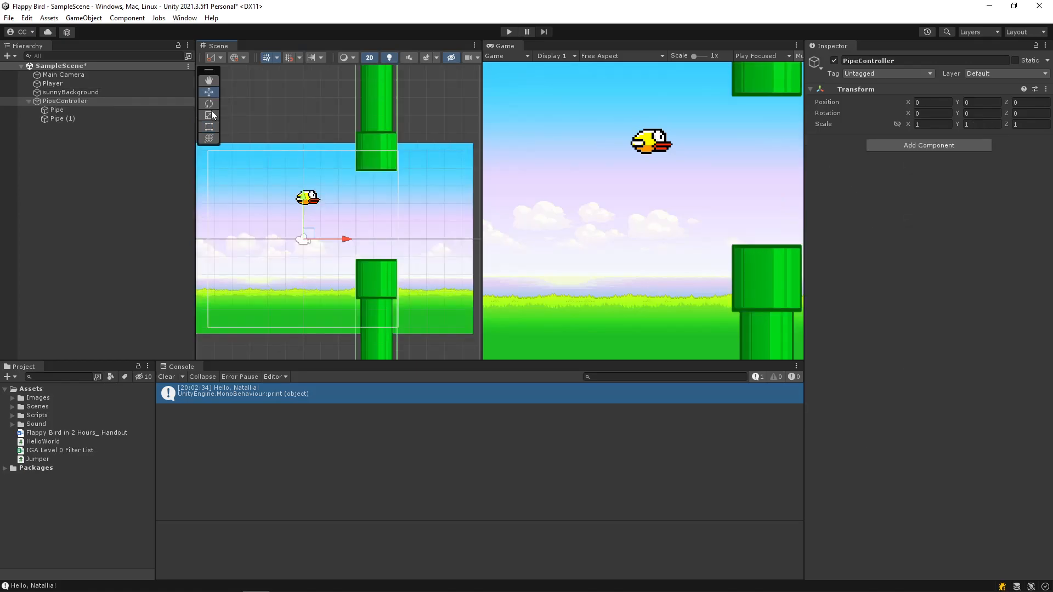
click(209, 127)
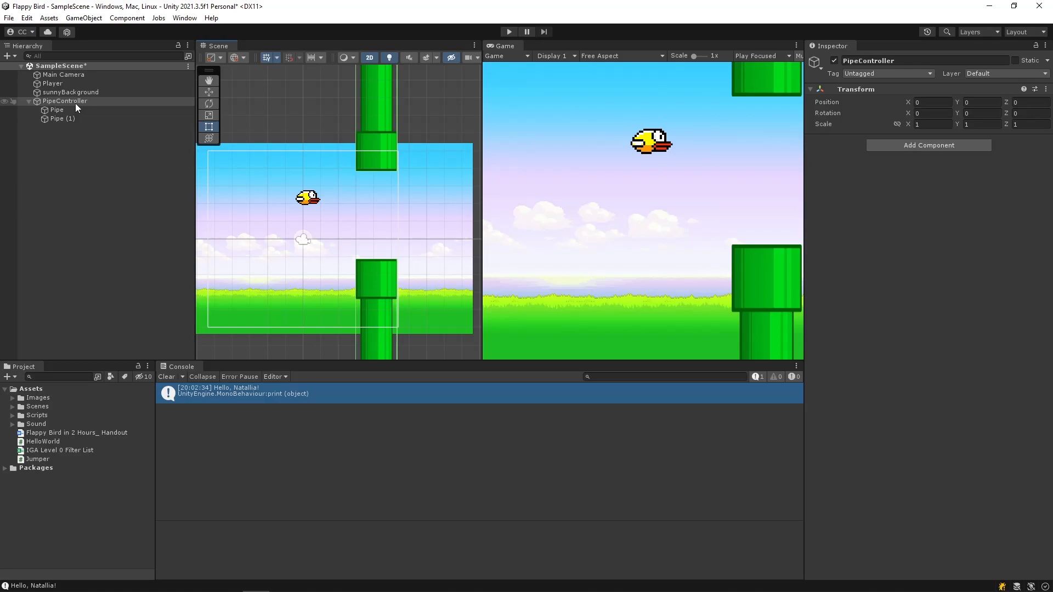
click(57, 109)
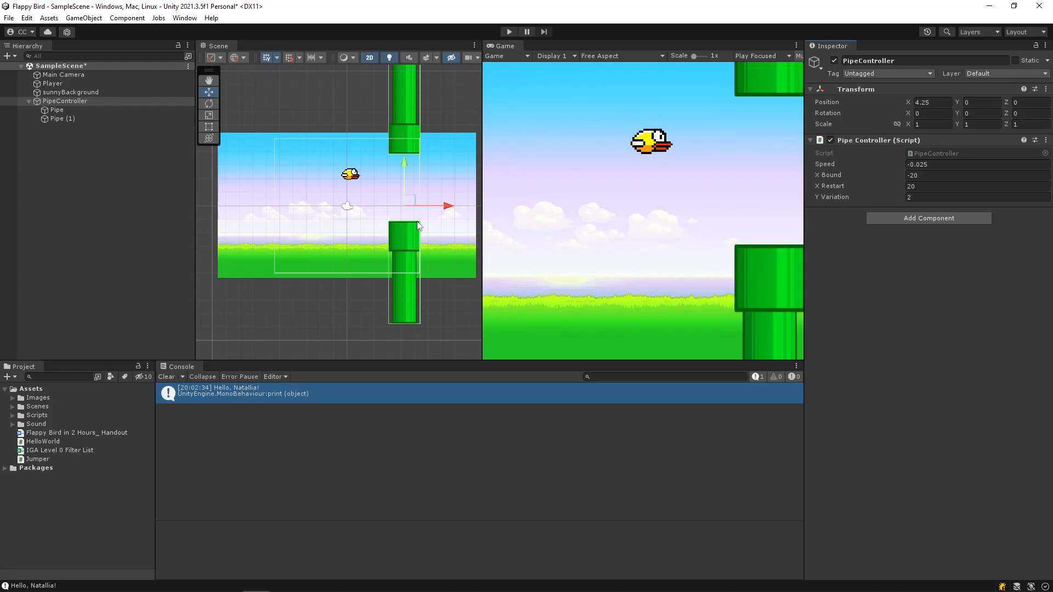
- Duplicate PipeController along the X axis, placing the second copy at X 17.93, and play-test the scene
scroll(417, 225, up, 1)
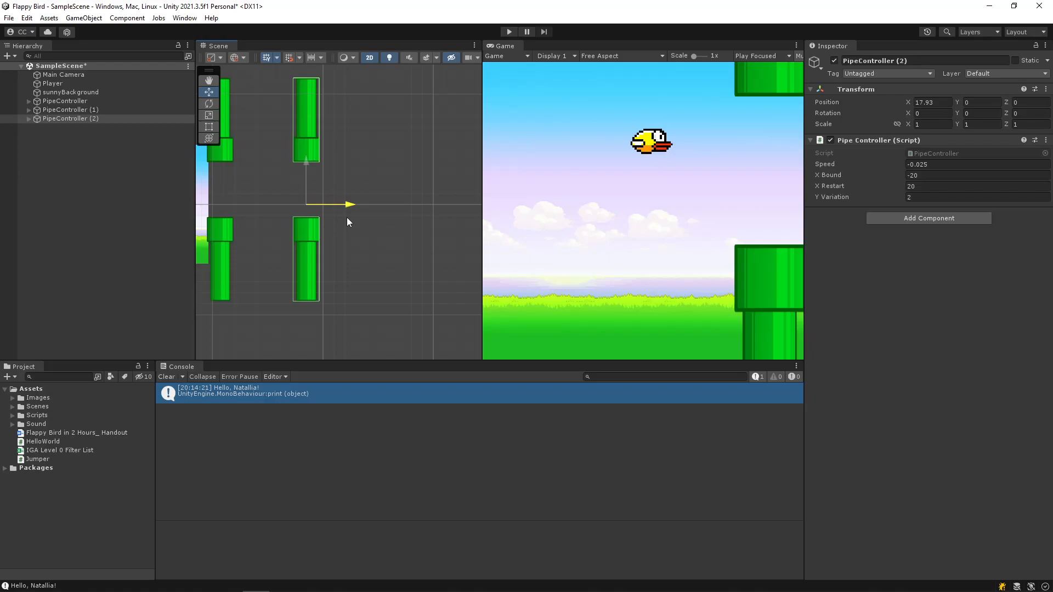
key(ctrl+p)
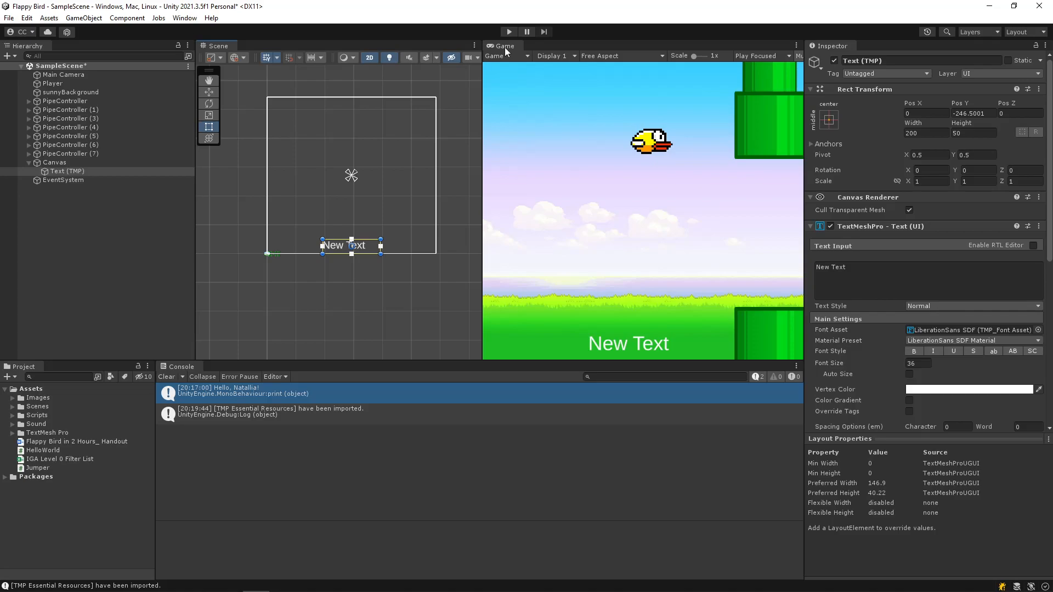
- Anchor the canvas text to the bottom centre and set its content to "Score: 0"
drag(482, 258, 491, 258)
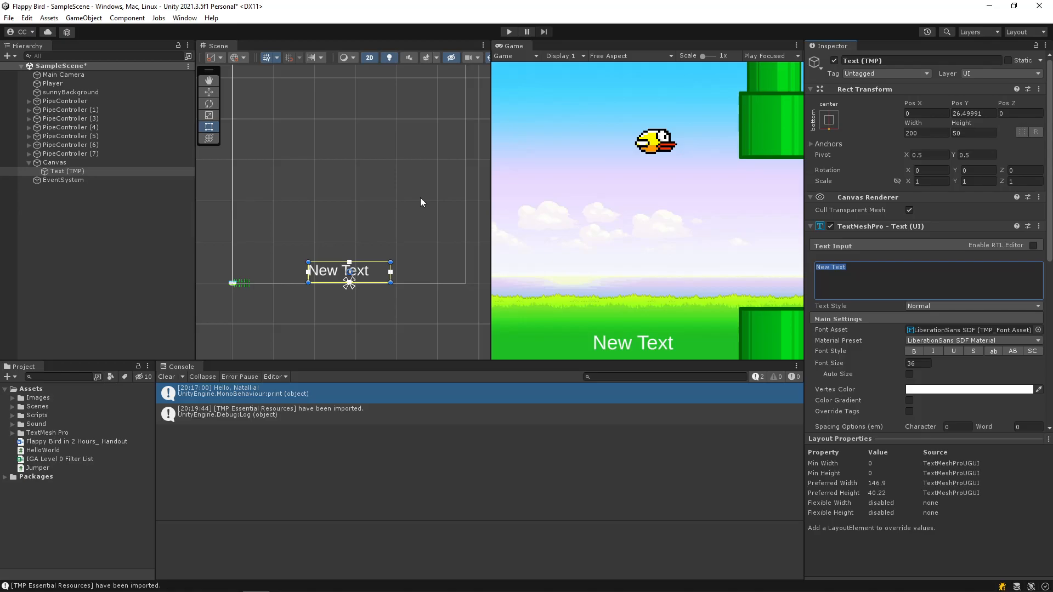
text(Score: 0)
scroll(924, 305, down, 5)
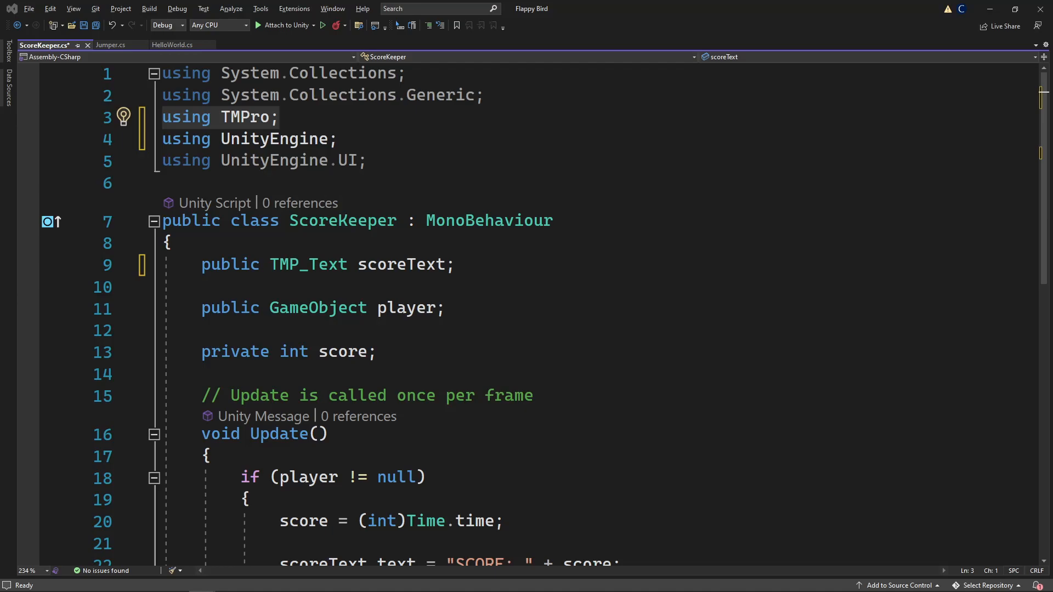
- Switch from the ScoreKeeper script back to Unity and select the "Flappy Bird in 2 Hours_ Handout" asset
key(alt+Tab)
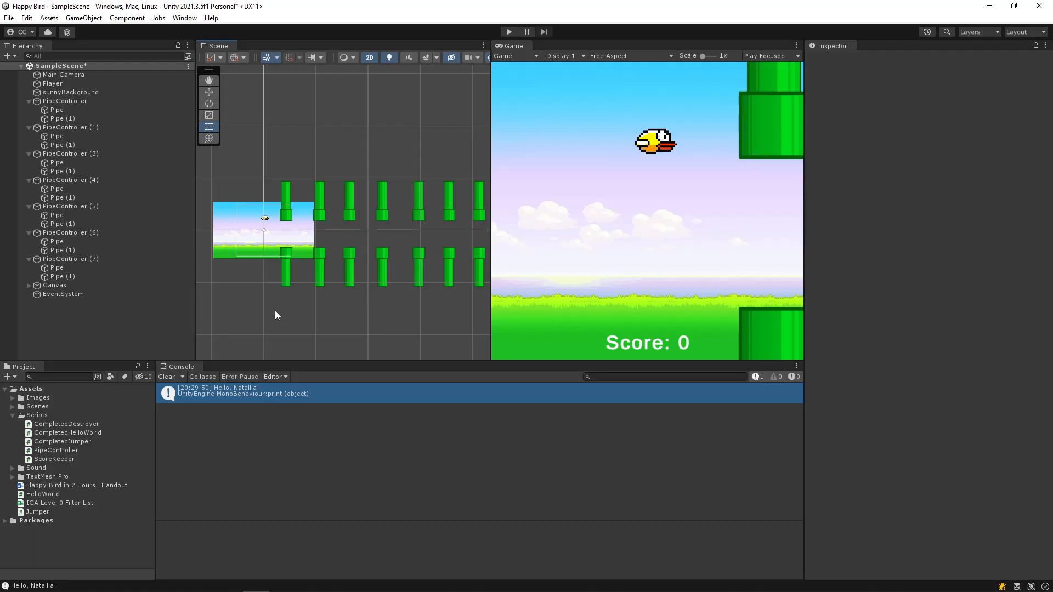
click(90, 485)
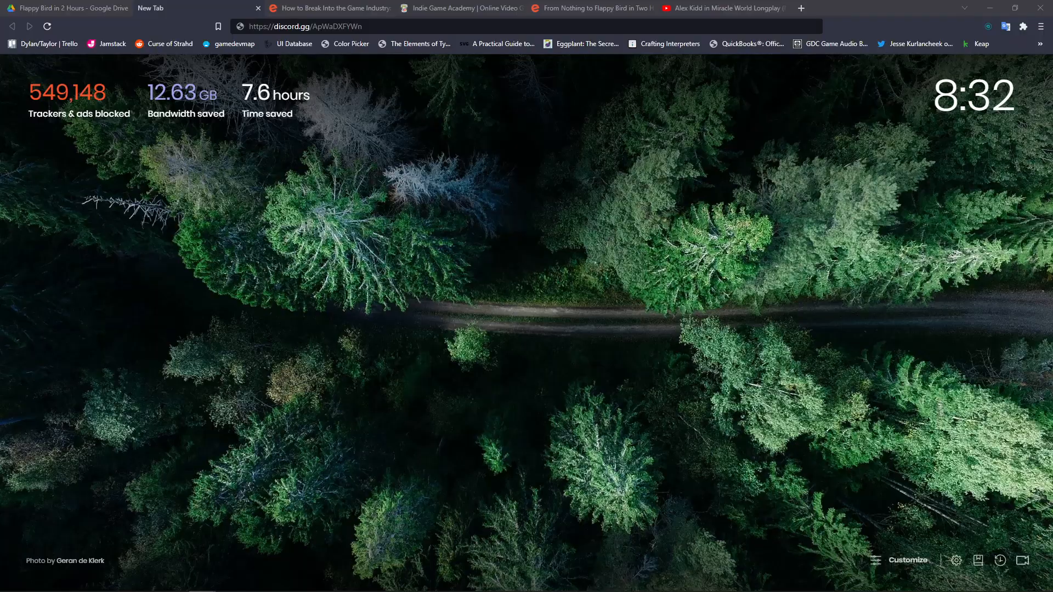
- Read the topics covered on the Eventbrite bootcamp page and open the sign-up page of the Indie Game Academy website
key(ctrl+Tab)
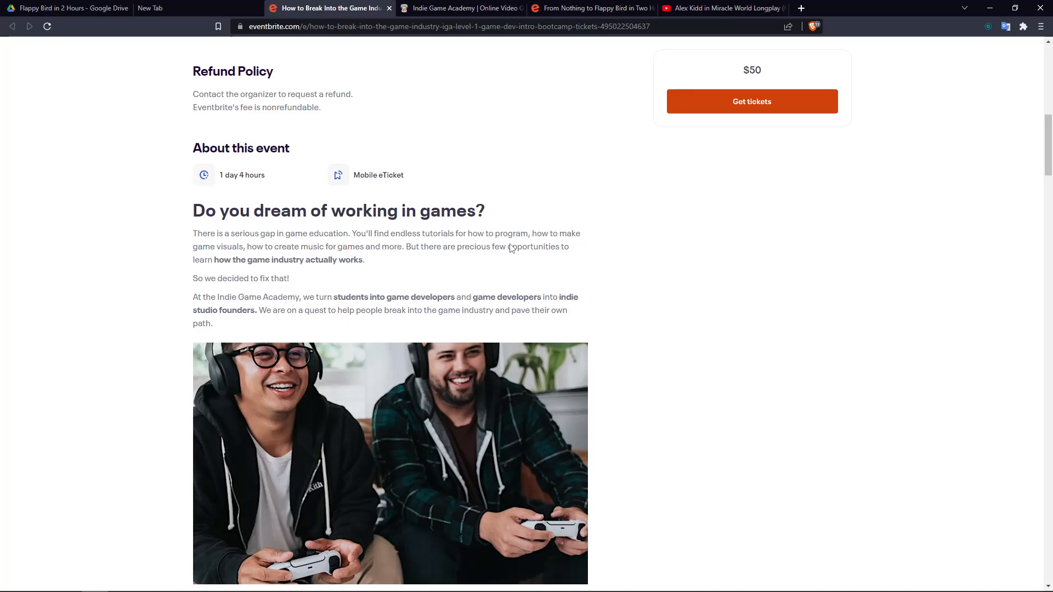
scroll(367, 272, down, 10)
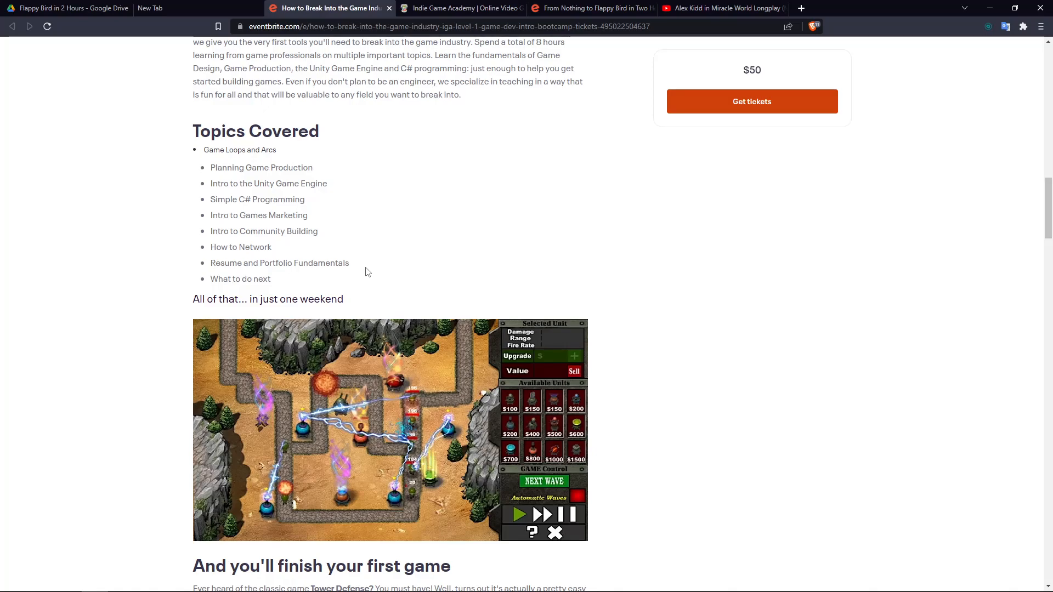
key(ctrl+Tab)
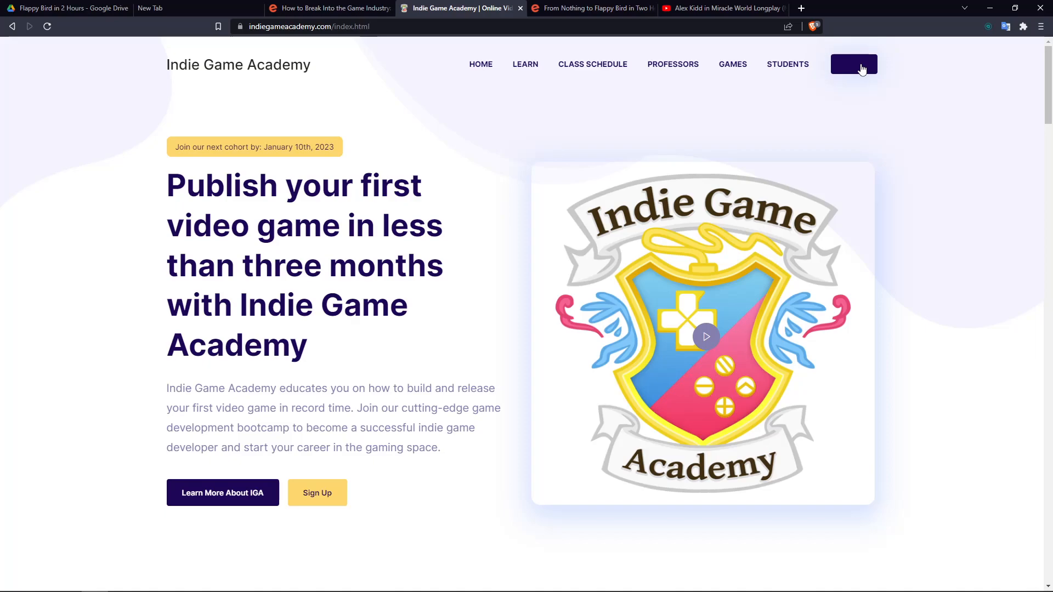
click(861, 68)
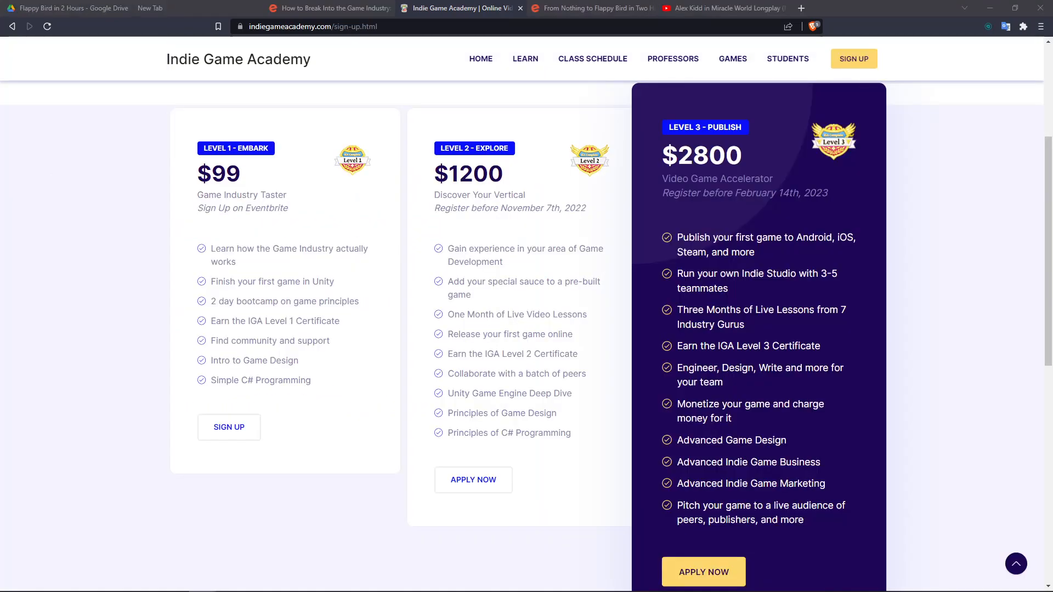